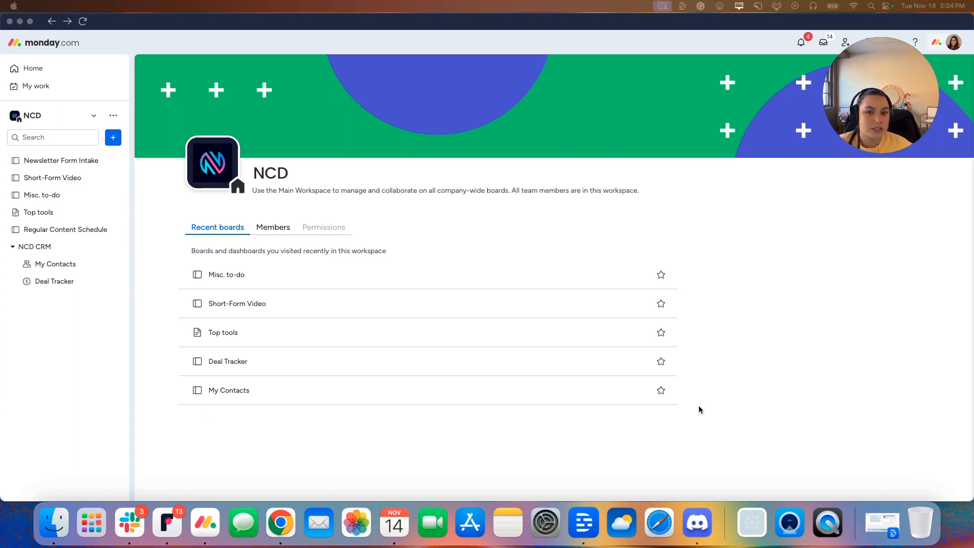
# Create a new workspace named NCD1 with open privacy.
pyautogui.click(113, 115)
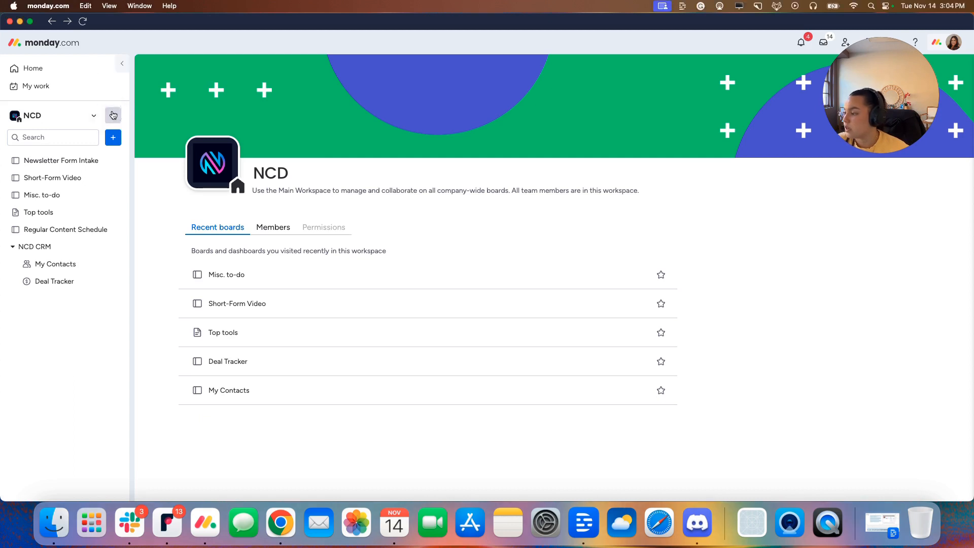
pyautogui.click(113, 115)
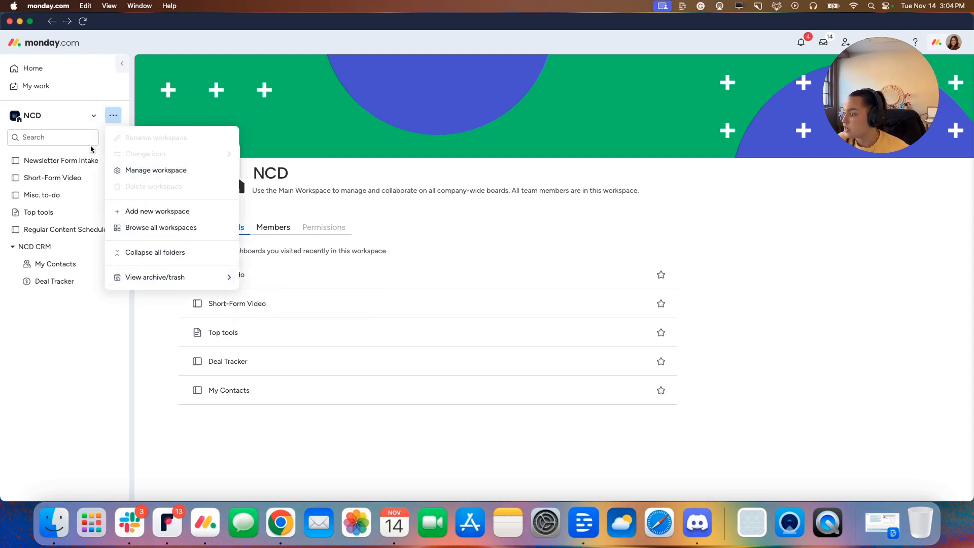
pyautogui.click(157, 211)
pyautogui.write('NCD1')
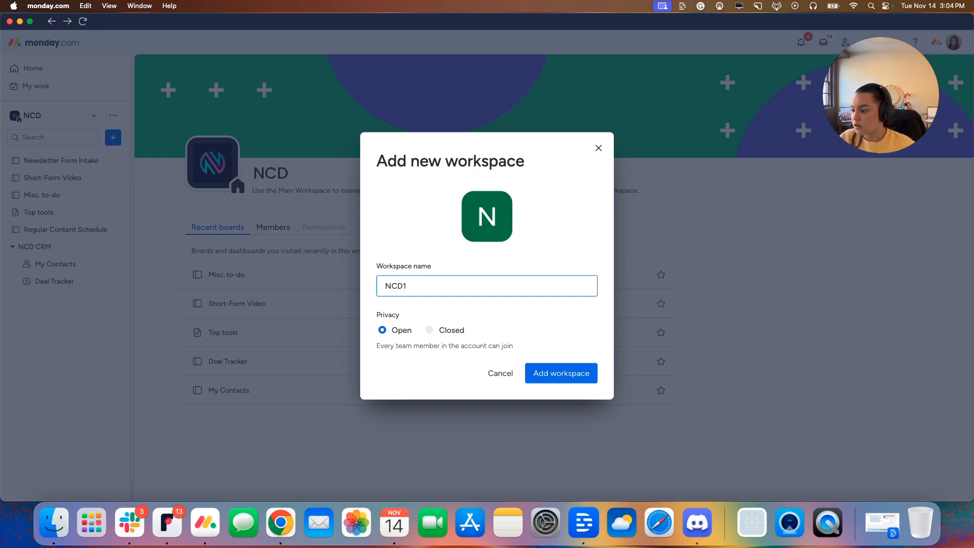
pyautogui.click(553, 373)
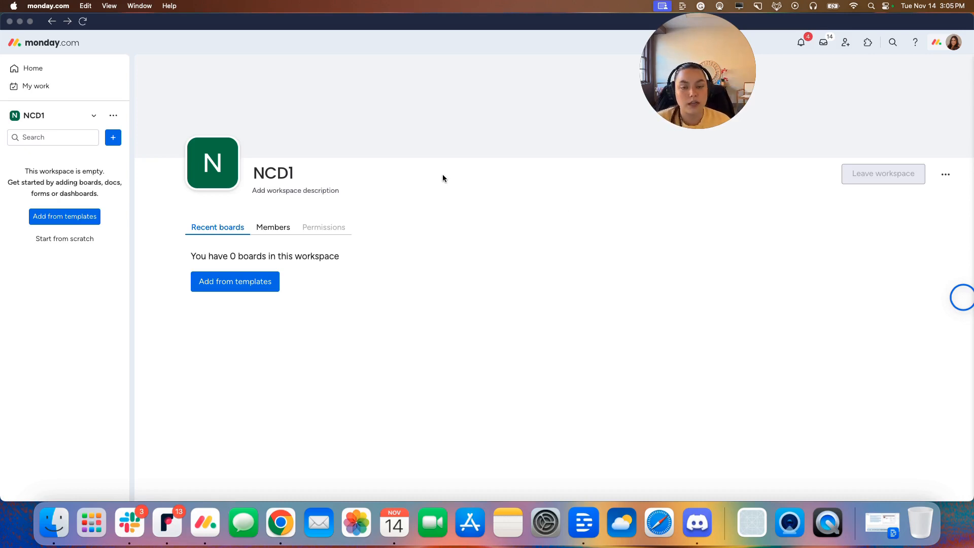
# Add the Basic CRM template from the Sales & CRM category to the NCD1 workspace.
pyautogui.click(221, 312)
pyautogui.click(222, 287)
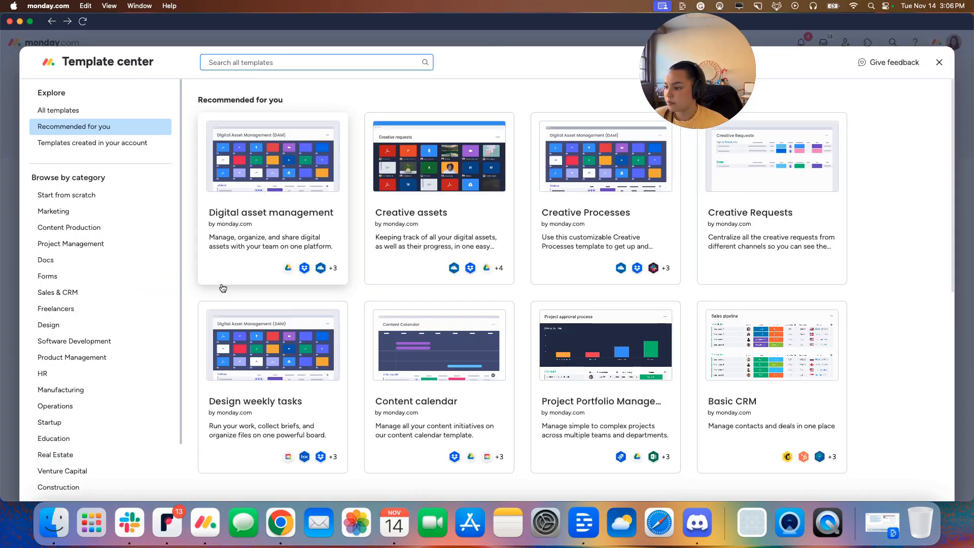
pyautogui.scroll(-2, 127, 229)
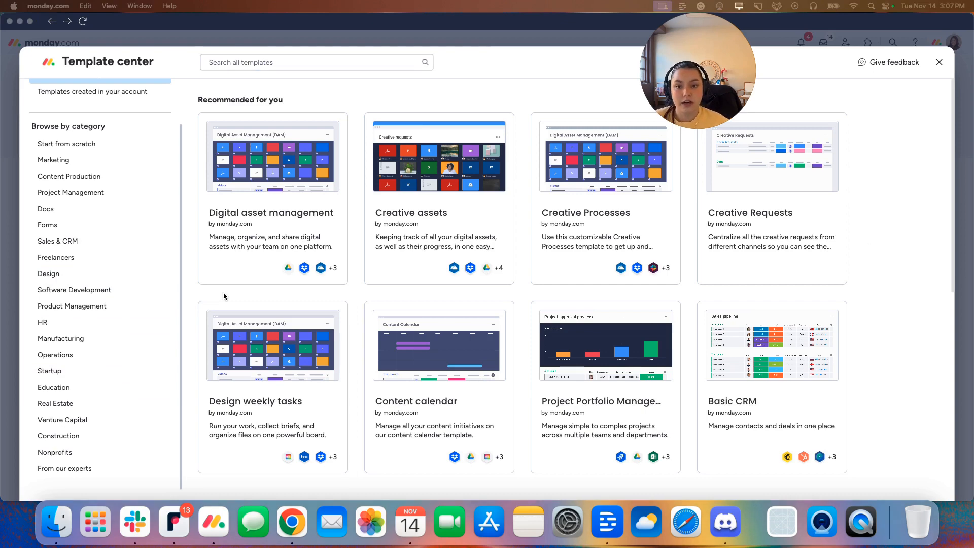
pyautogui.click(83, 241)
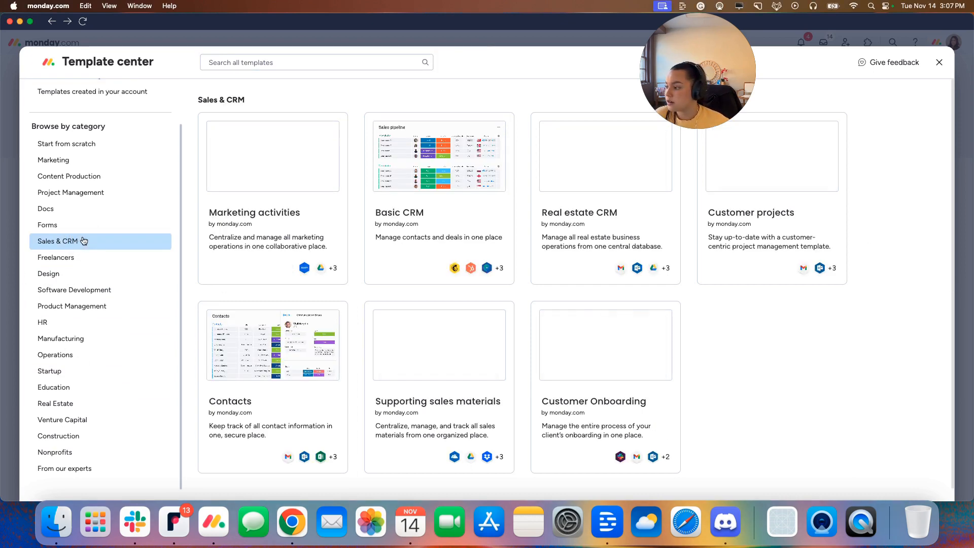
pyautogui.click(434, 255)
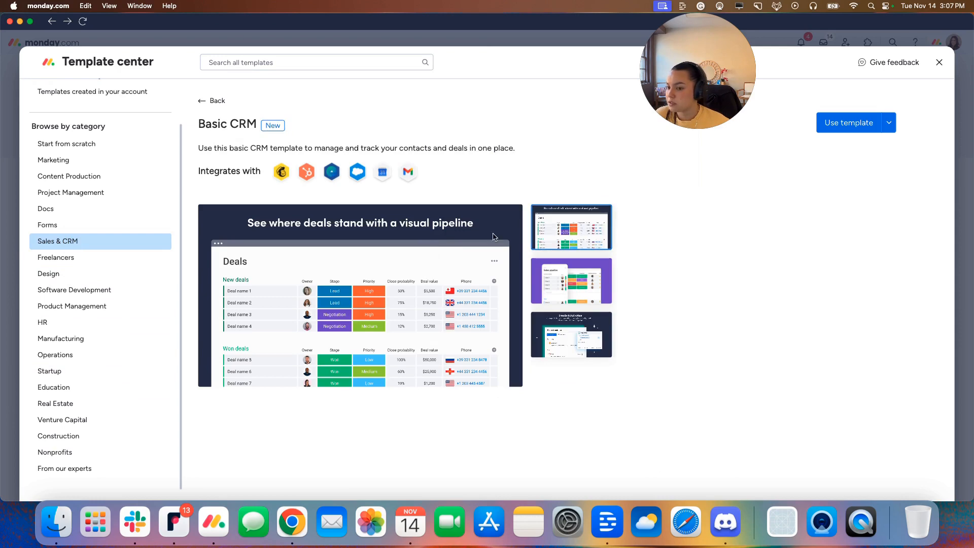
pyautogui.click(861, 126)
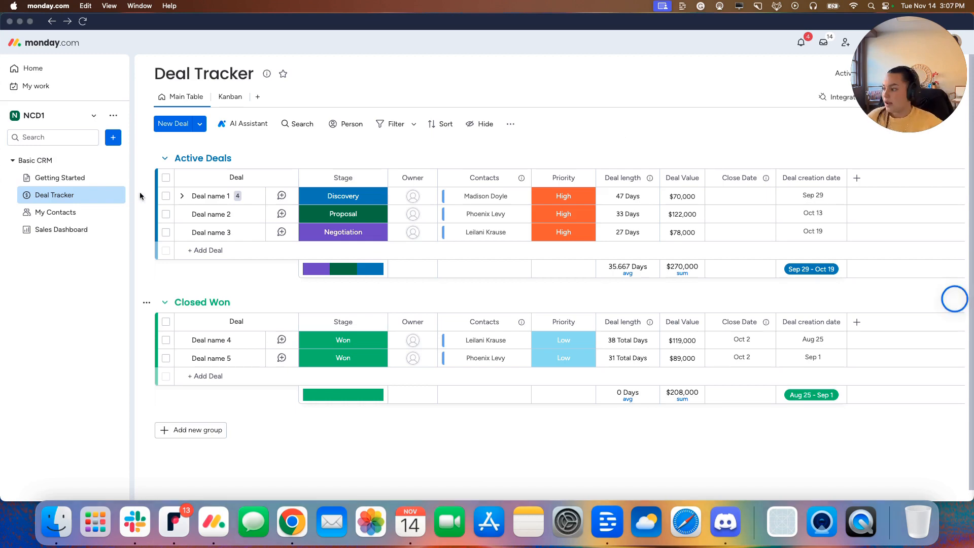
# Read through the Getting Started document of the Basic CRM folder, down to its apps and integrations section.
pyautogui.click(81, 181)
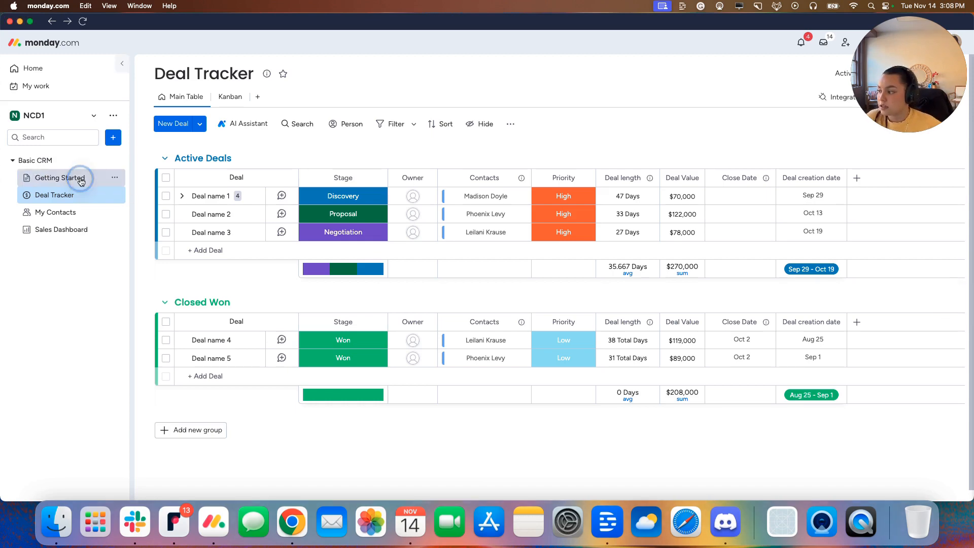
pyautogui.scroll(-2, 651, 300)
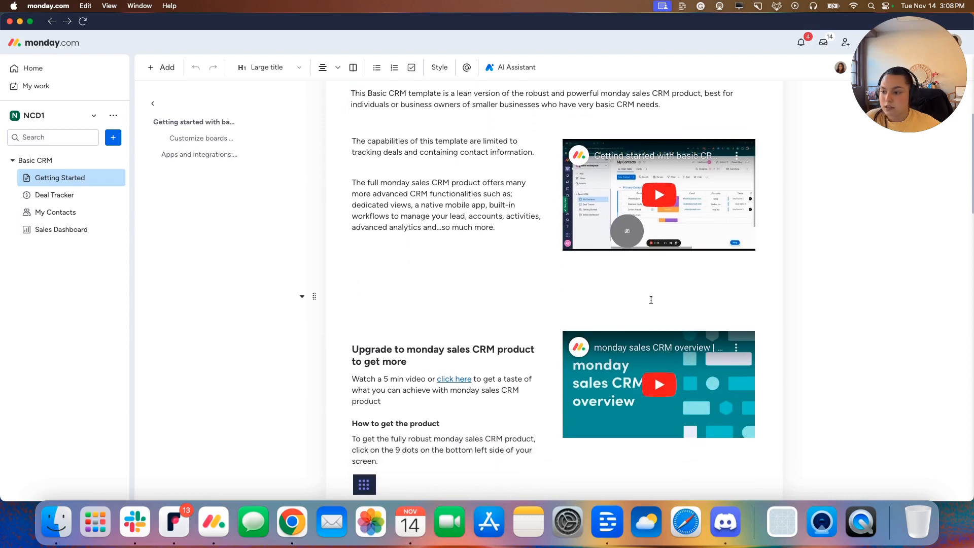
pyautogui.scroll(-1, 651, 300)
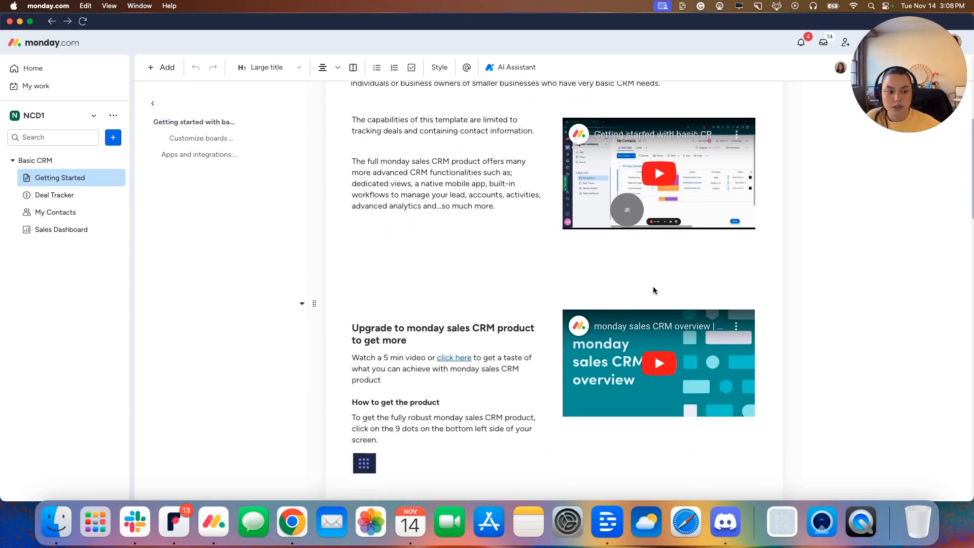
pyautogui.scroll(-10, 587, 270)
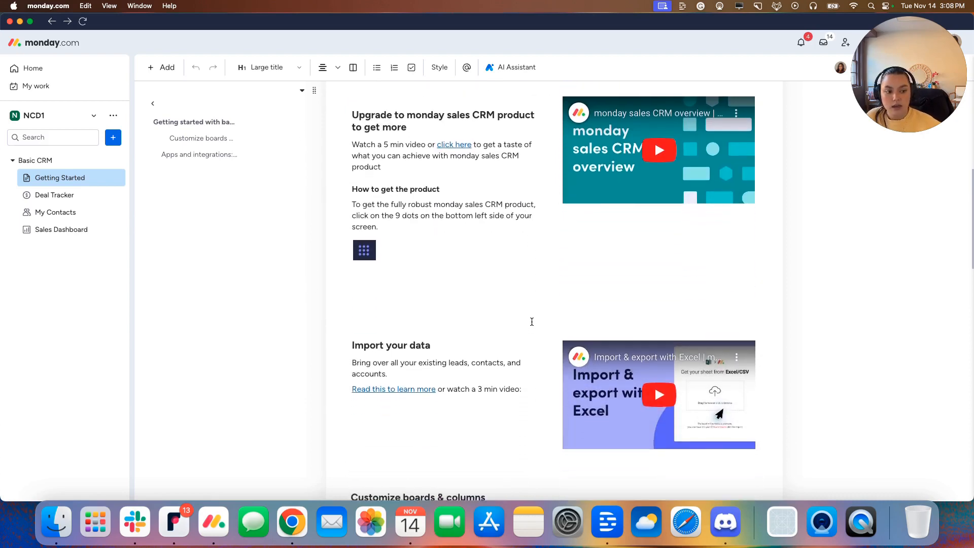
pyautogui.scroll(-9, 532, 322)
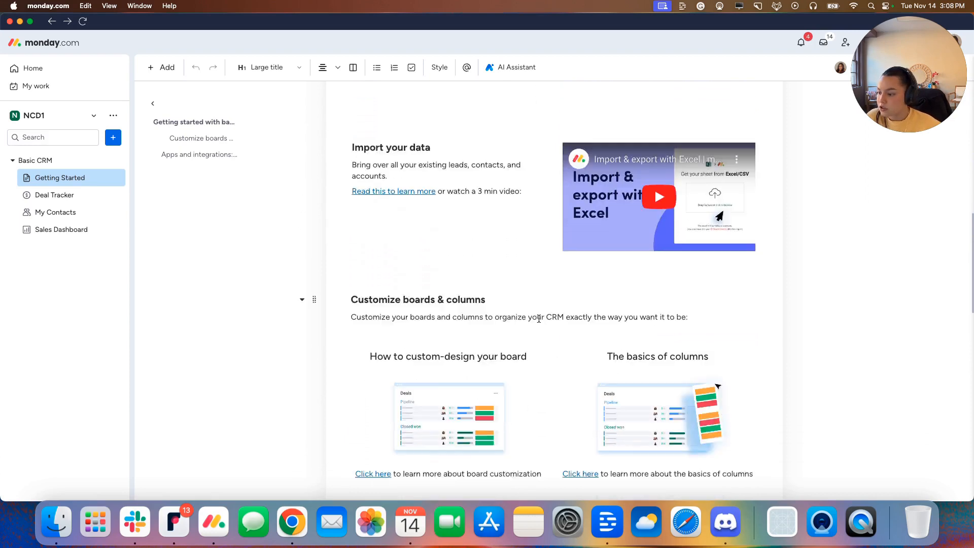
pyautogui.scroll(-20, 539, 319)
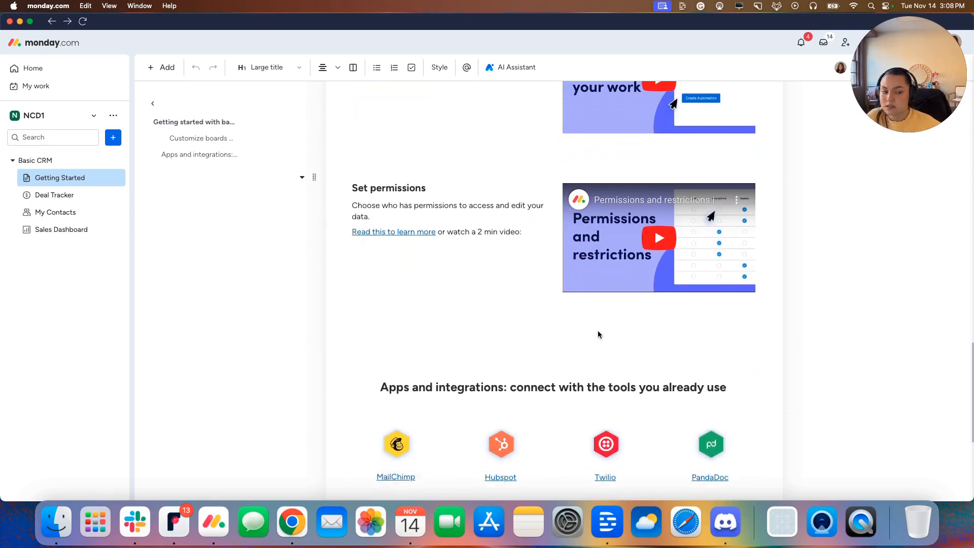
# Open the overview of the first primary contact on the My Contacts board.
pyautogui.click(72, 217)
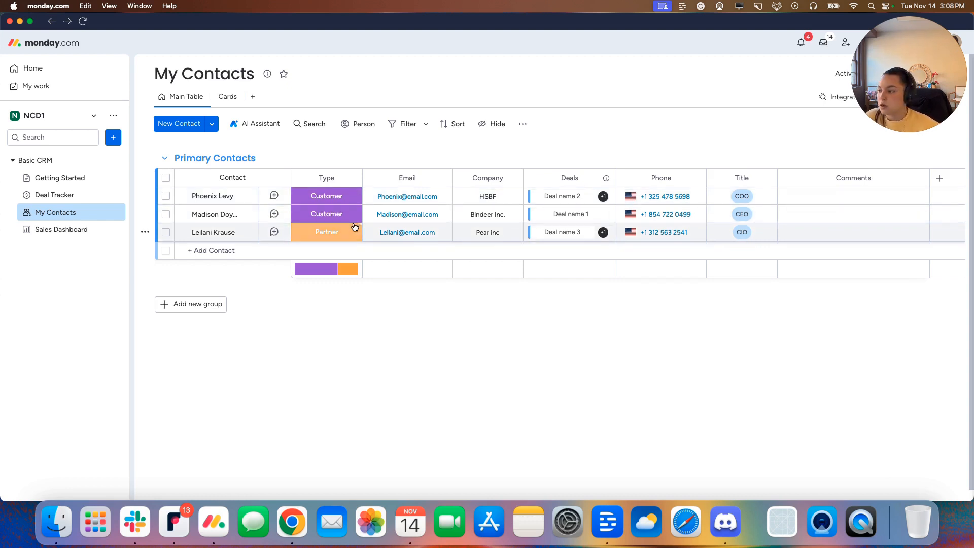
pyautogui.click(273, 197)
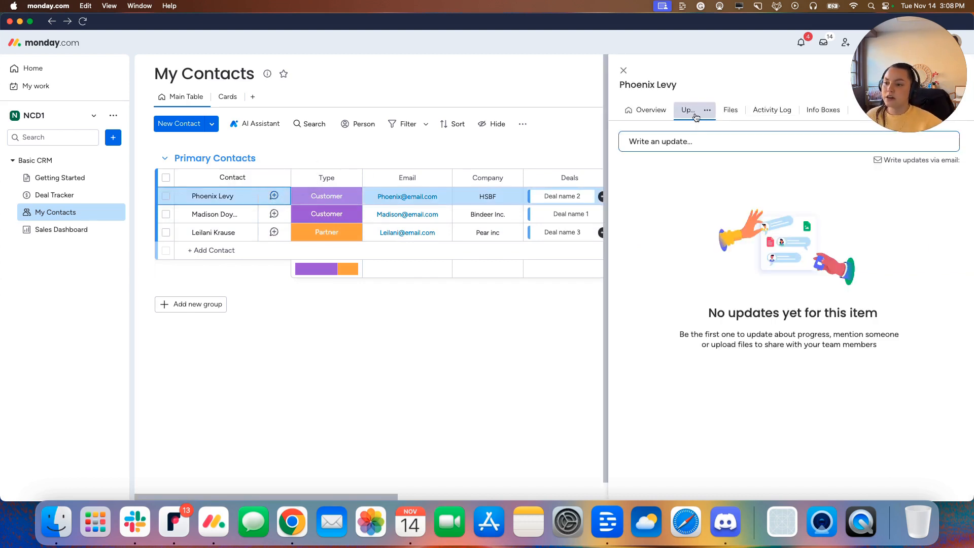
pyautogui.click(638, 113)
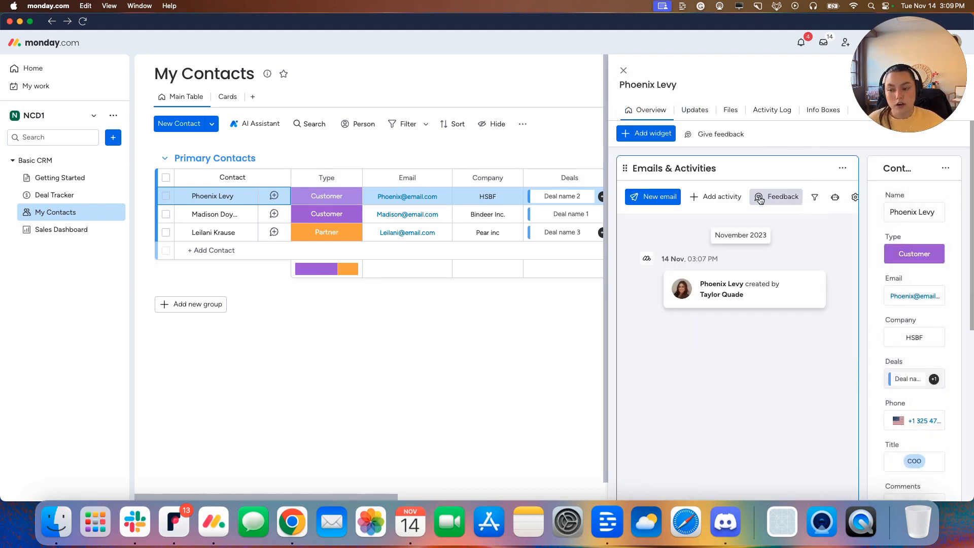
# Send the contact a new email with the subject "Follow Up" and the body "IGerivhnvkdf".
pyautogui.click(644, 199)
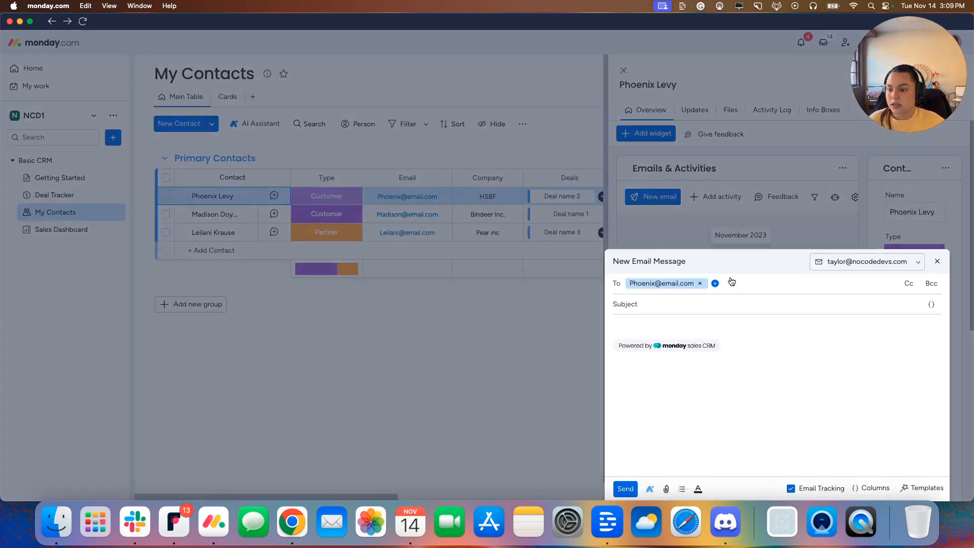
pyautogui.click(681, 301)
pyautogui.write('Follow Up')
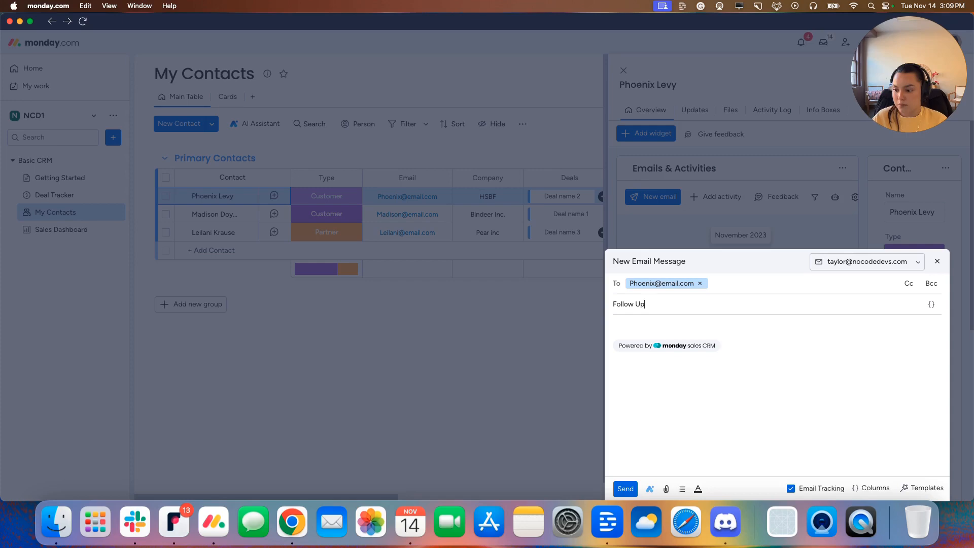
pyautogui.click(655, 319)
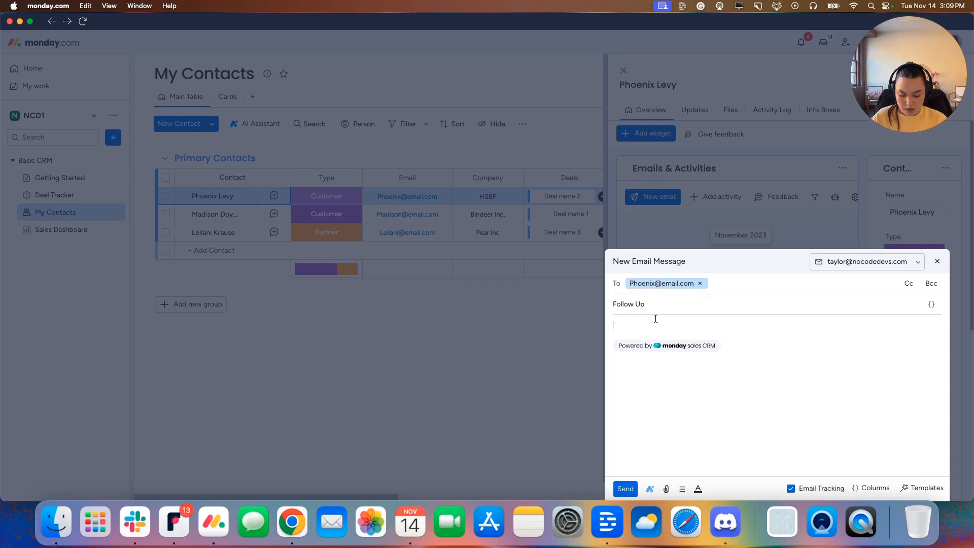
pyautogui.write('IGerivhnvkdf')
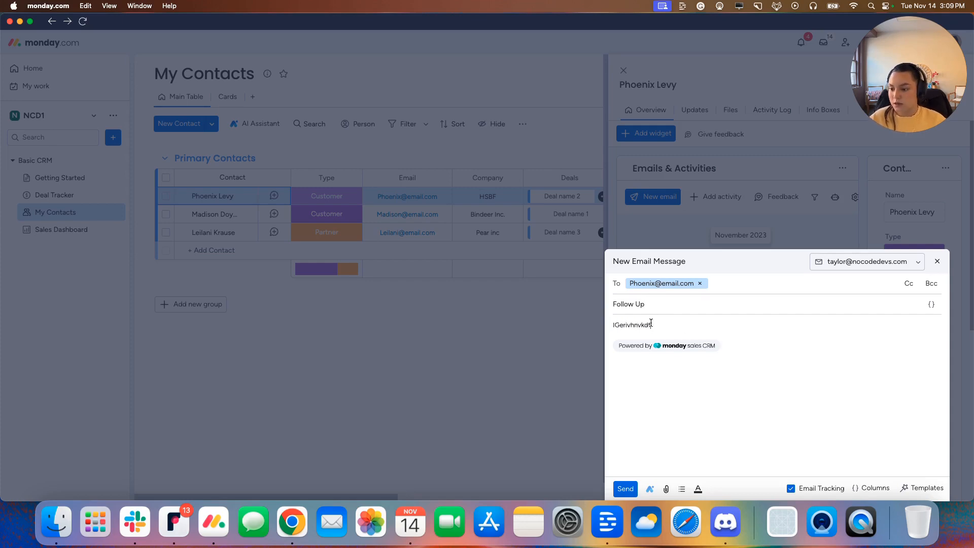
pyautogui.click(629, 489)
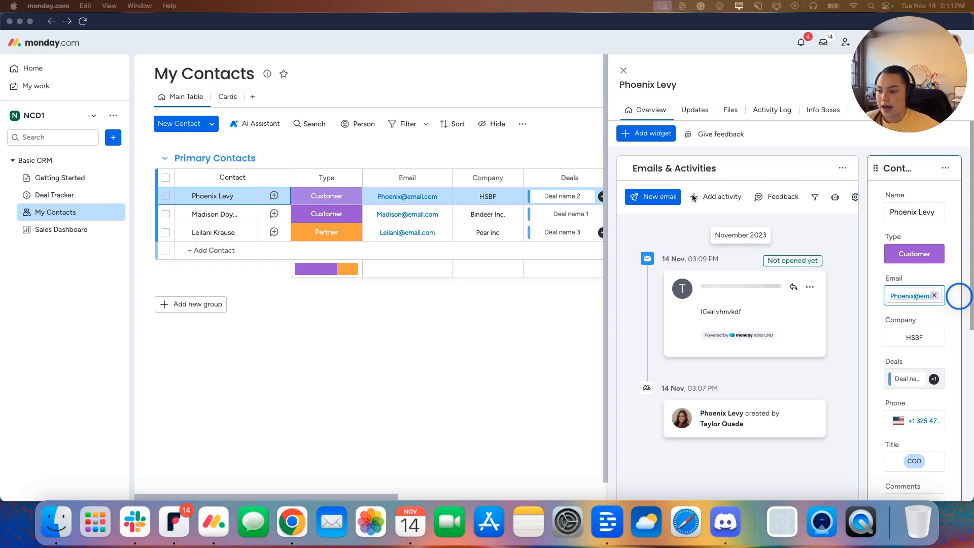
# View the activity types that can be added for the contact and close the contact's card.
pyautogui.click(695, 198)
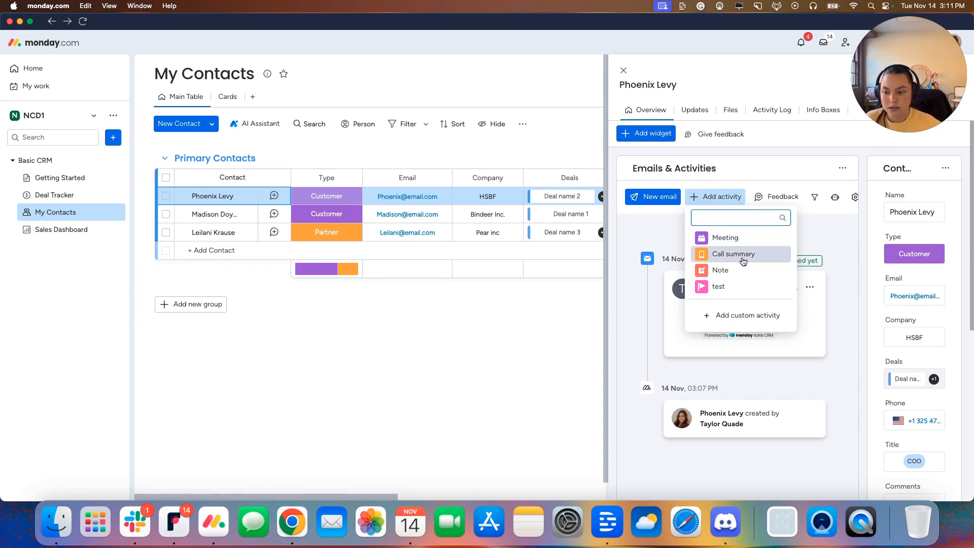
pyautogui.click(624, 70)
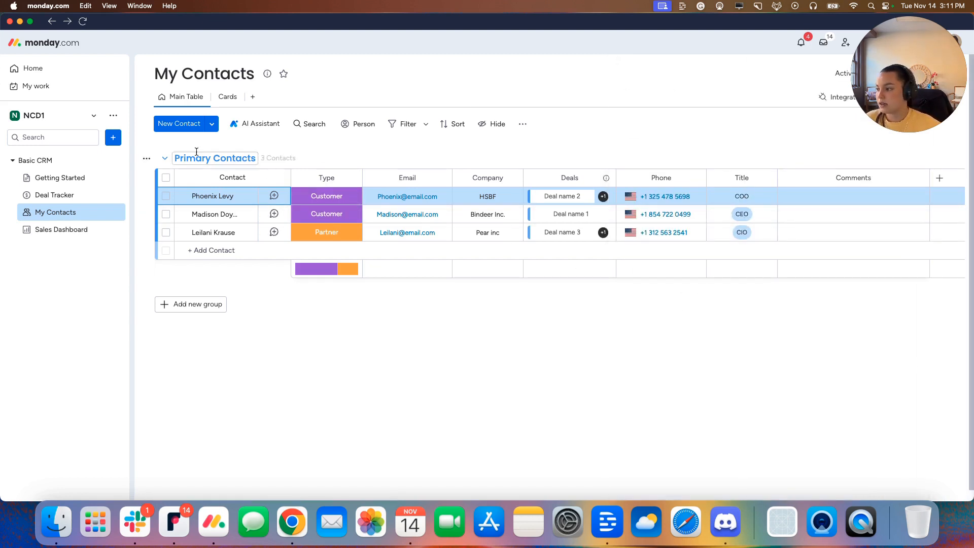
# Open the Deal Tracker board and check the stage options of the active deals.
pyautogui.click(85, 196)
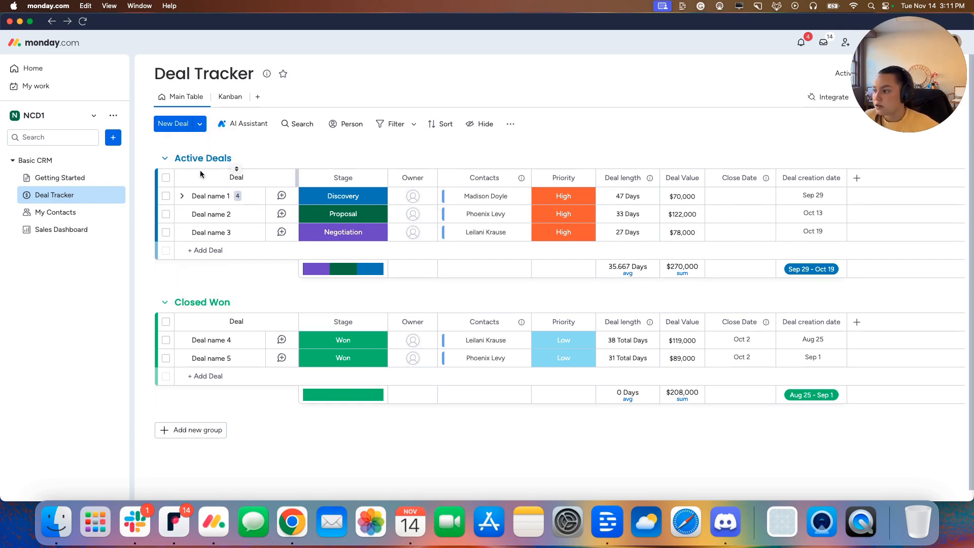
pyautogui.click(355, 198)
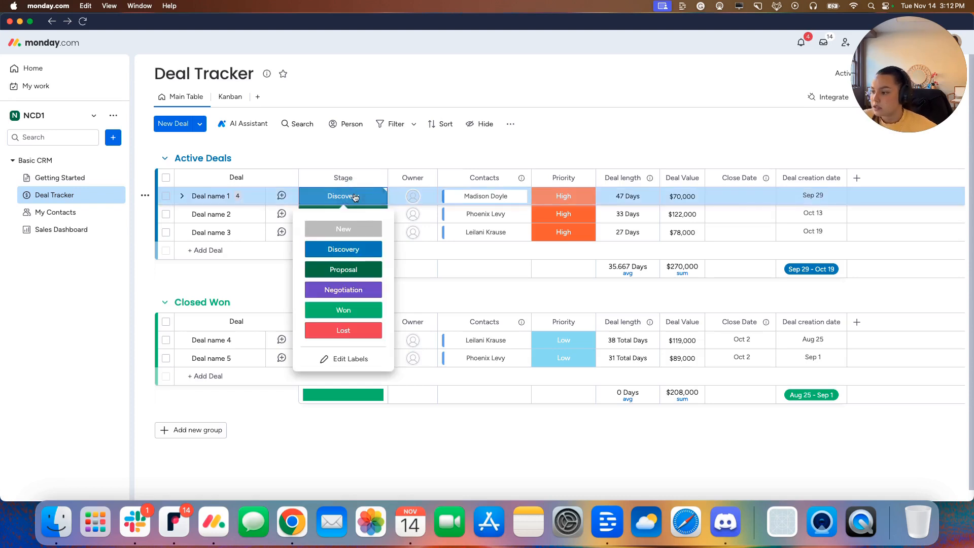
pyautogui.click(355, 197)
pyautogui.click(355, 216)
pyautogui.click(355, 219)
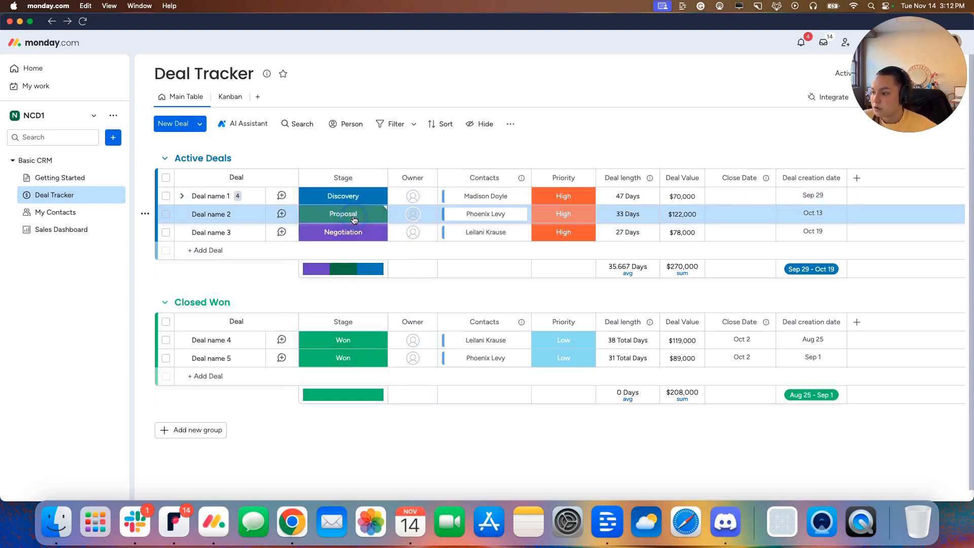
pyautogui.click(355, 232)
pyautogui.click(356, 233)
# Add a pink stage label named "Pushed" and set the stage of Deal name 3 to it.
pyautogui.click(354, 233)
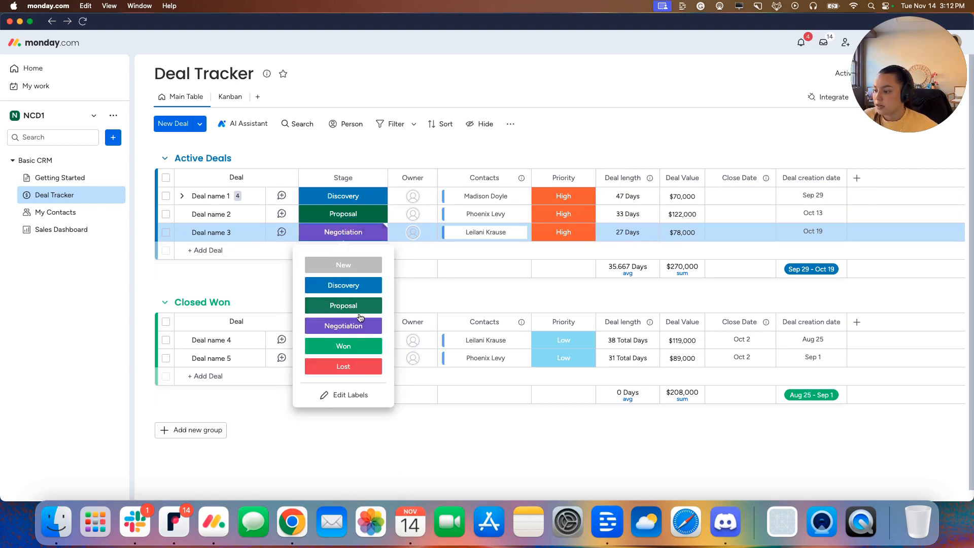
pyautogui.click(353, 396)
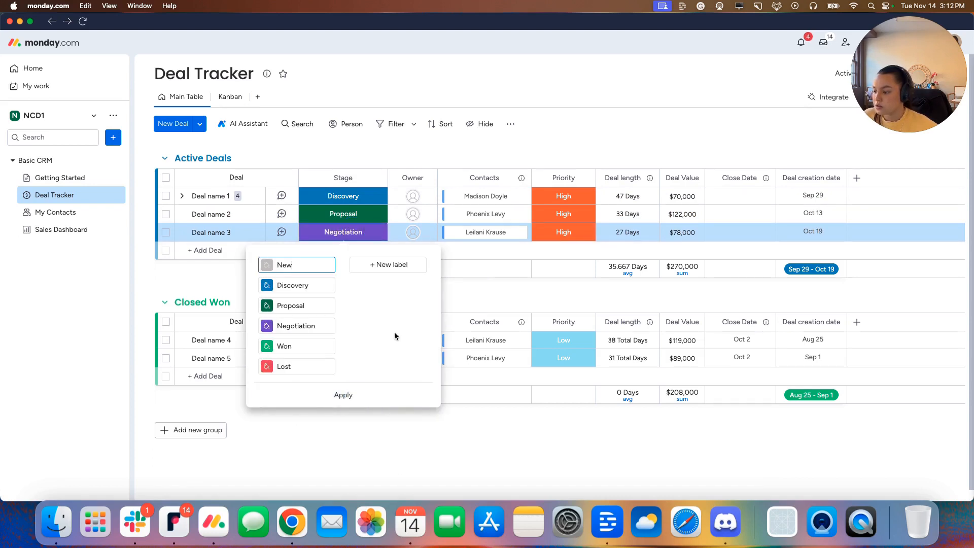
pyautogui.click(393, 273)
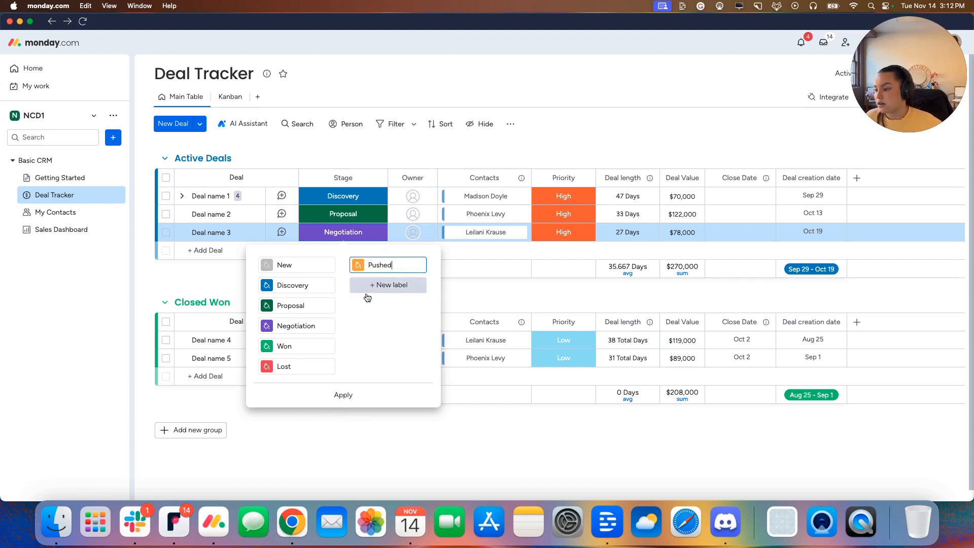
pyautogui.click(359, 265)
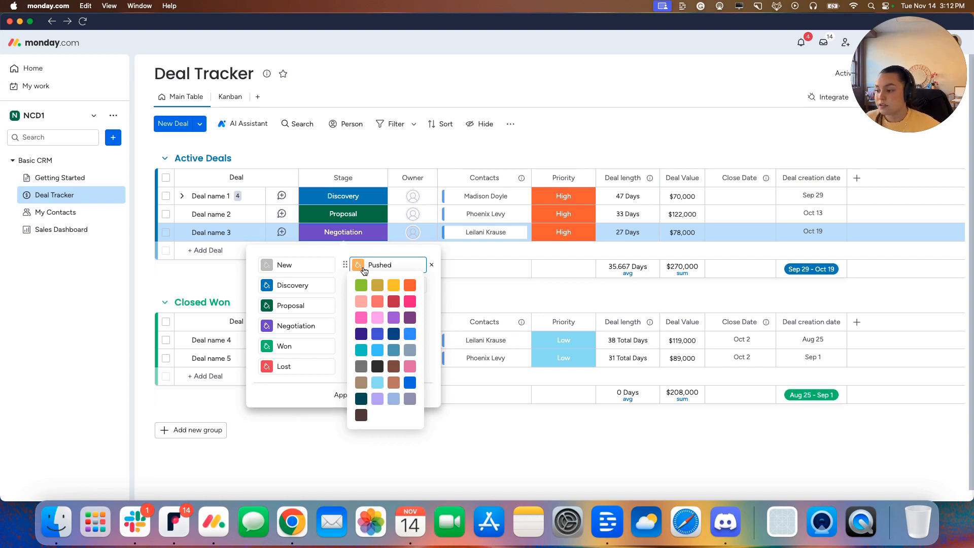
pyautogui.click(360, 316)
pyautogui.click(343, 395)
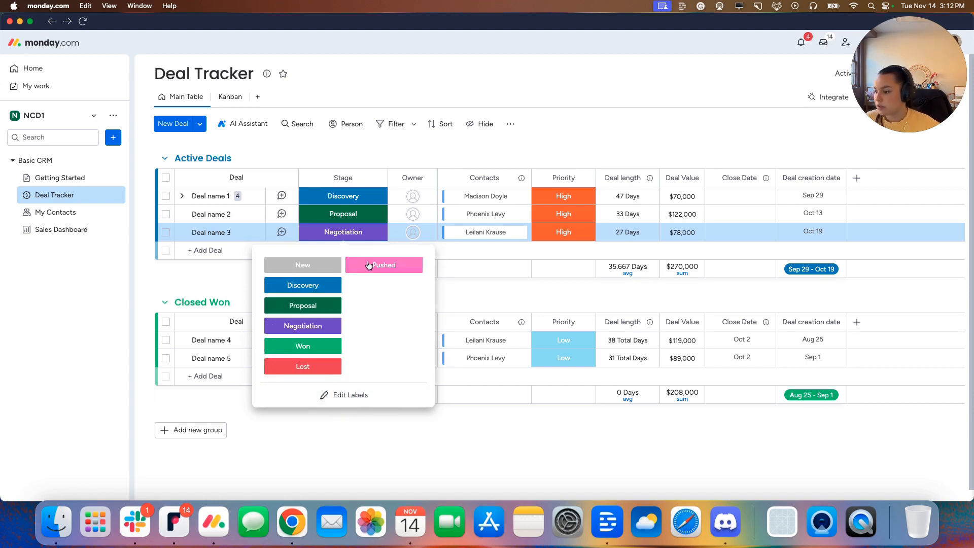
pyautogui.click(382, 265)
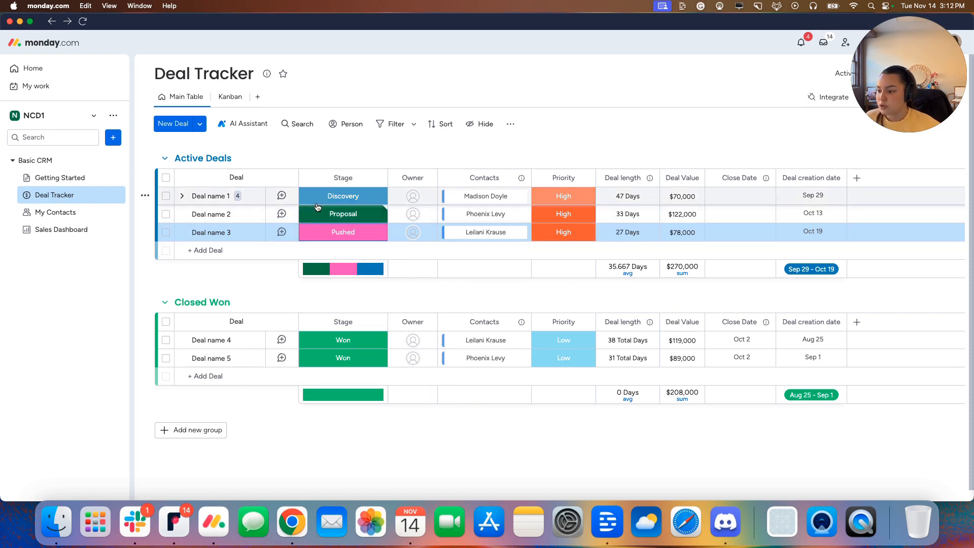
# View the contacts that can be connected to Deal name 1 without changing the selection.
pyautogui.click(445, 197)
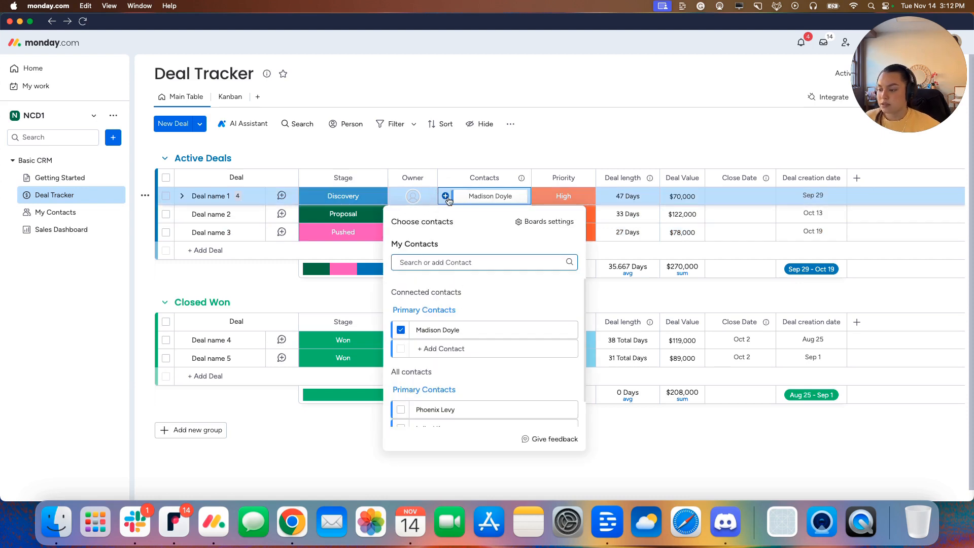
pyautogui.scroll(-1, 472, 370)
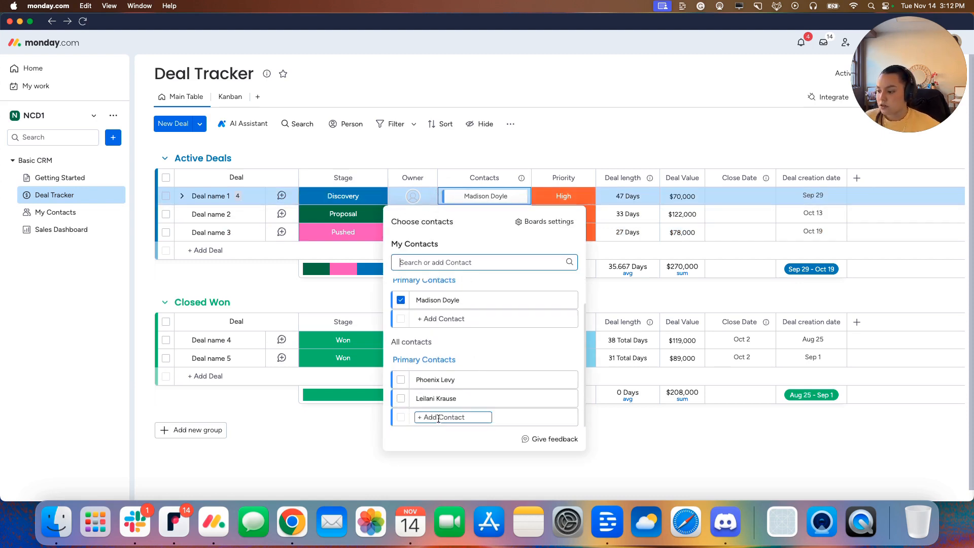
pyautogui.click(501, 146)
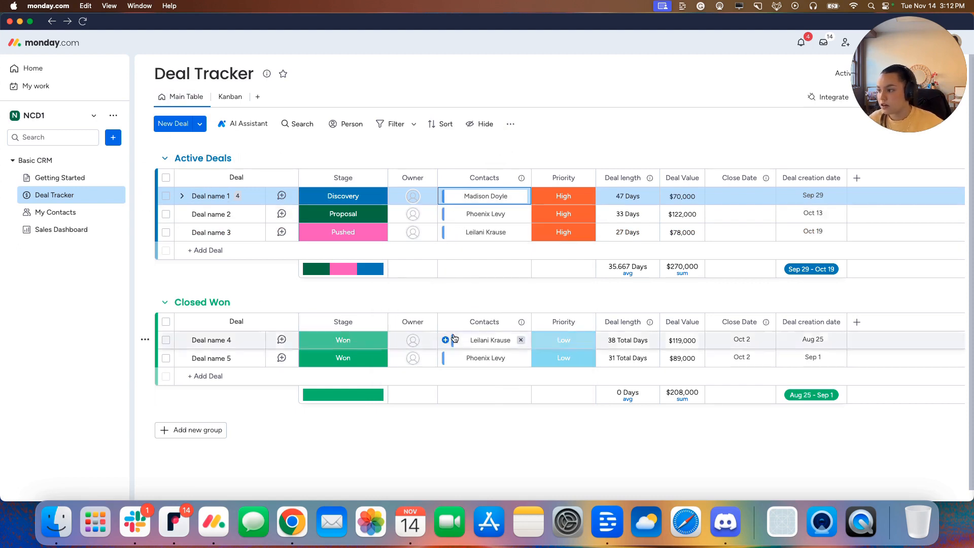
# Add a new table view named "Won" to the Deal Tracker board.
pyautogui.click(259, 98)
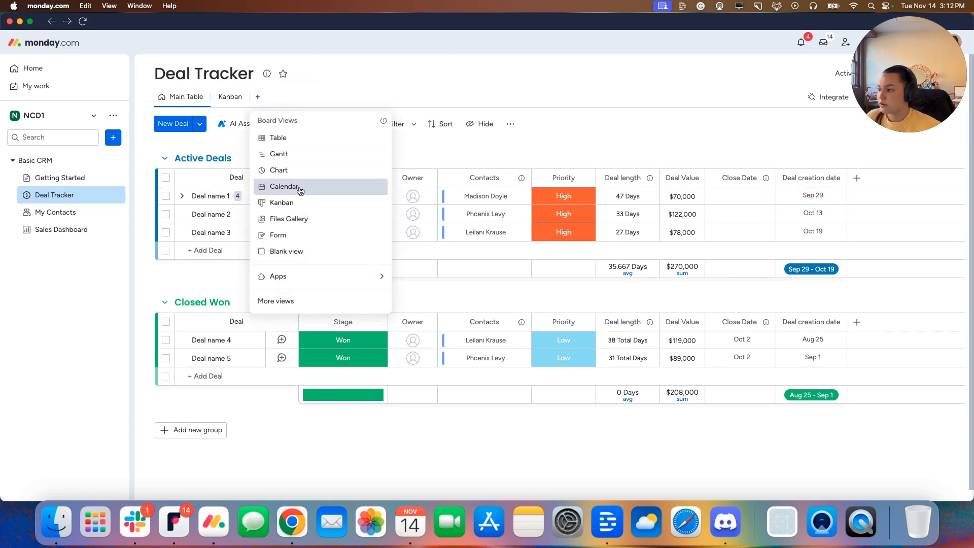
pyautogui.click(303, 146)
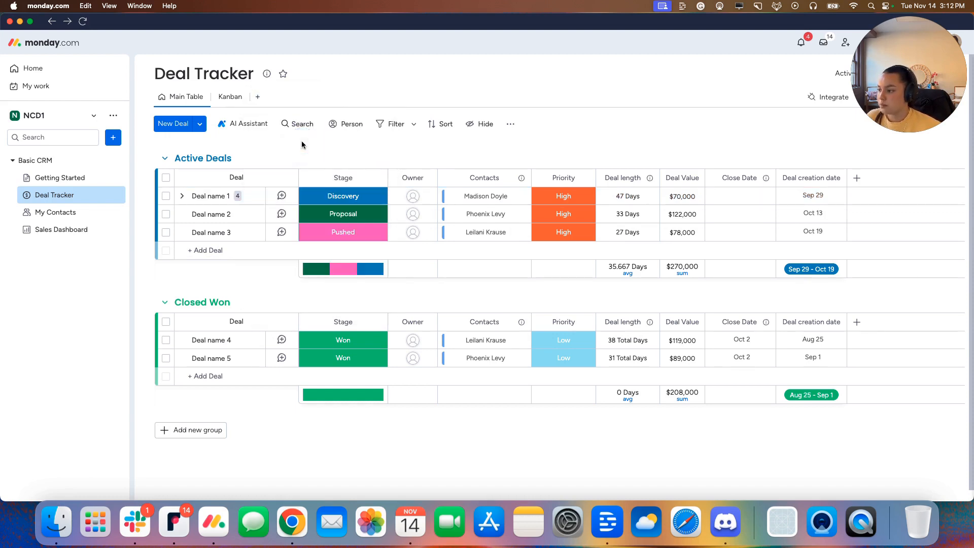
pyautogui.write('Win')
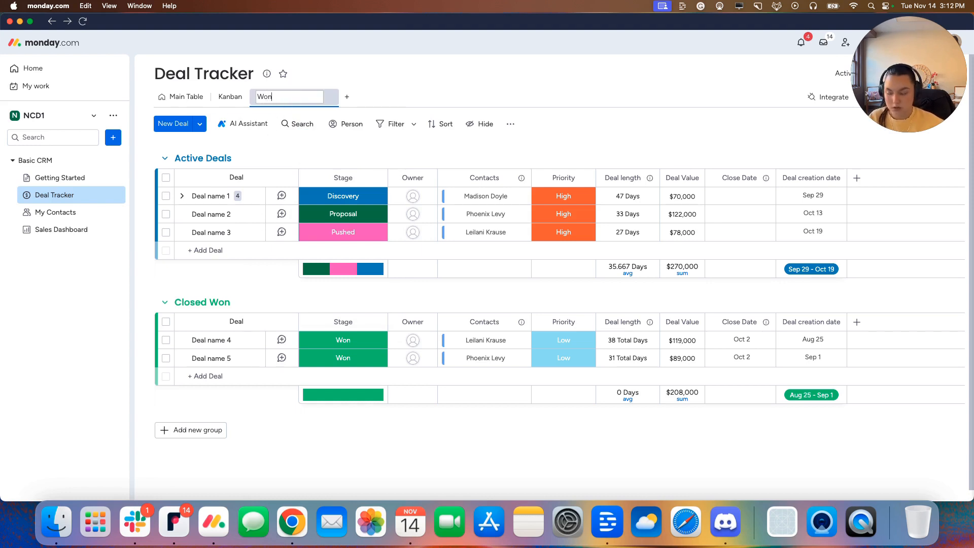
pyautogui.press('Return')
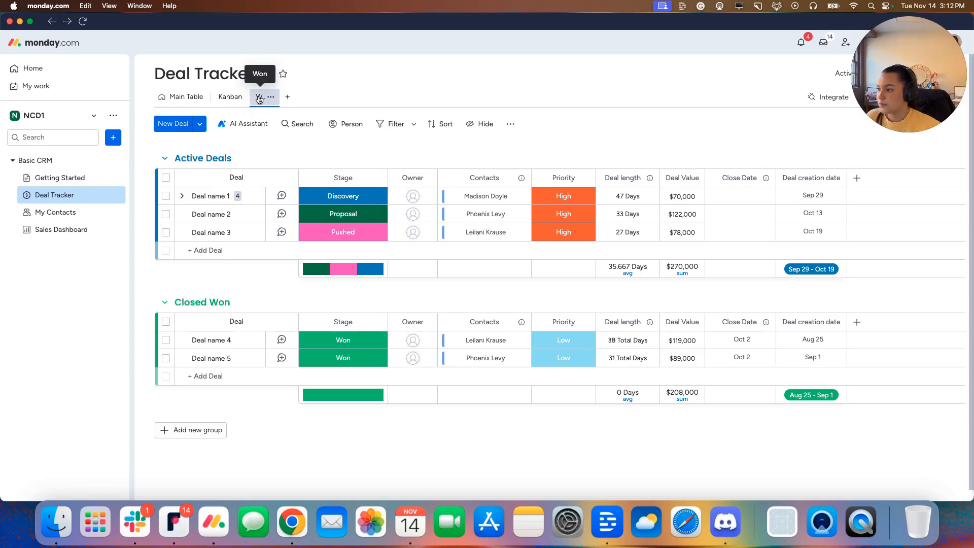
# Filter the Won view to deals where Stage is Won and save the filter to this view.
pyautogui.click(414, 125)
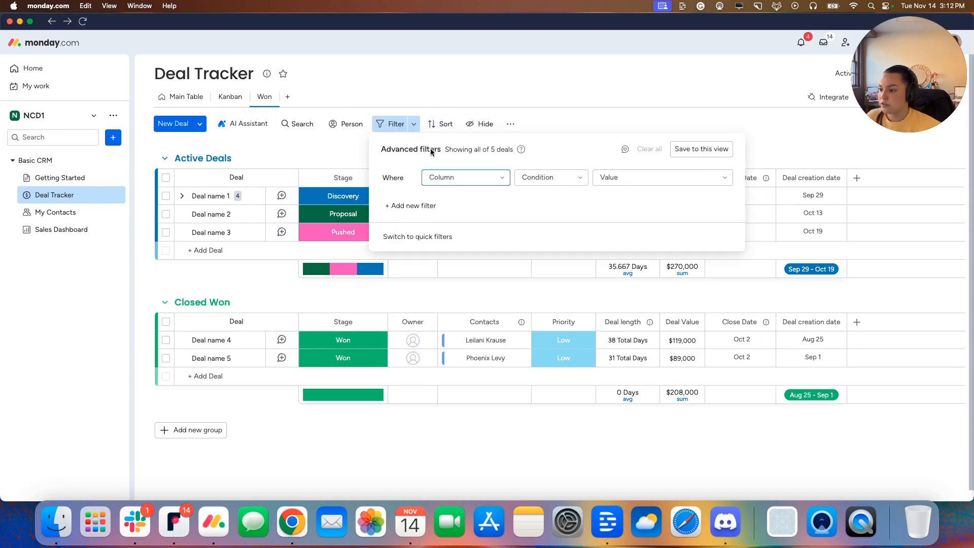
pyautogui.click(470, 177)
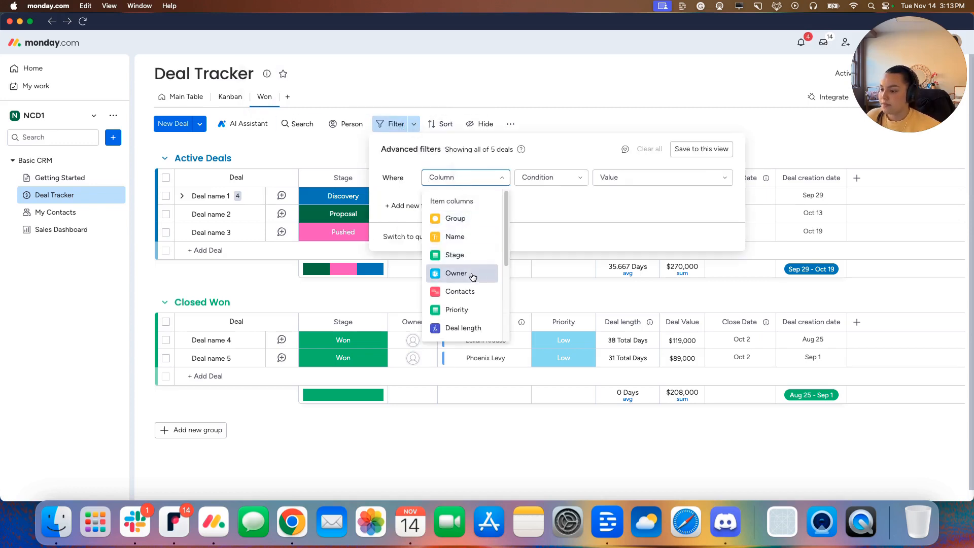
pyautogui.scroll(-2, 464, 264)
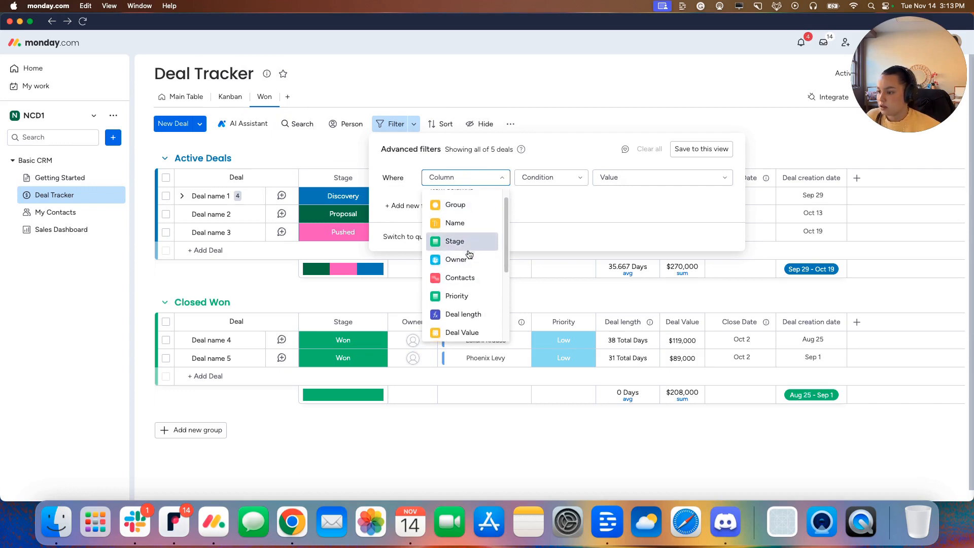
pyautogui.click(466, 229)
pyautogui.click(528, 178)
pyautogui.click(609, 179)
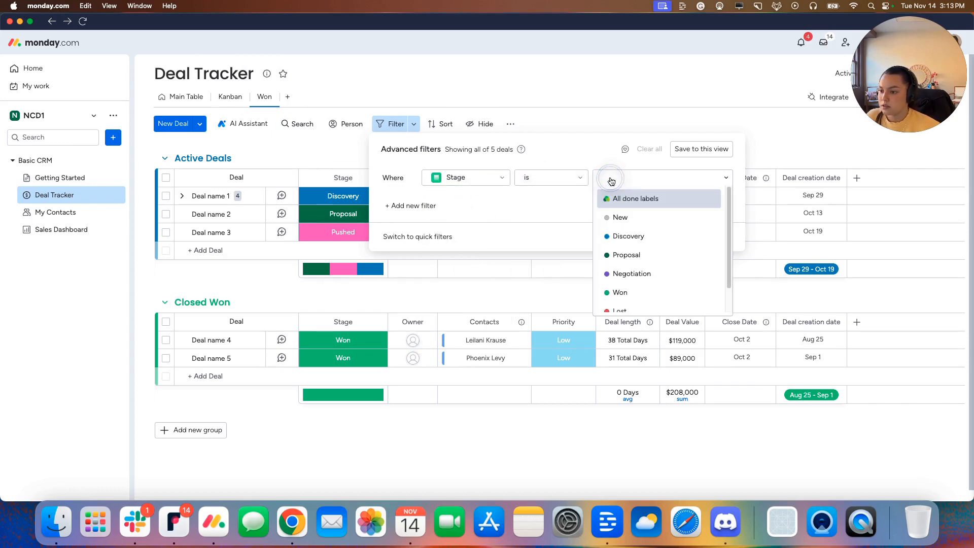
pyautogui.click(638, 291)
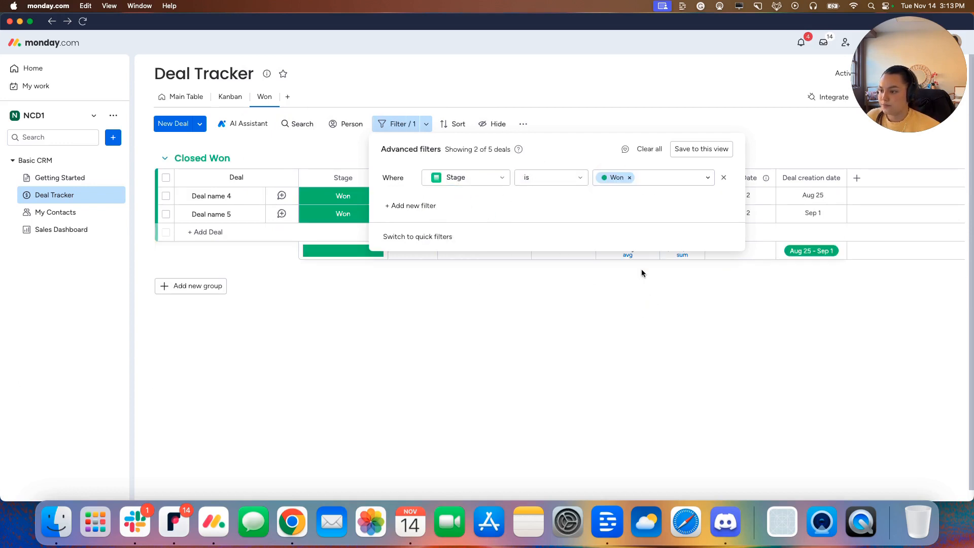
pyautogui.click(706, 152)
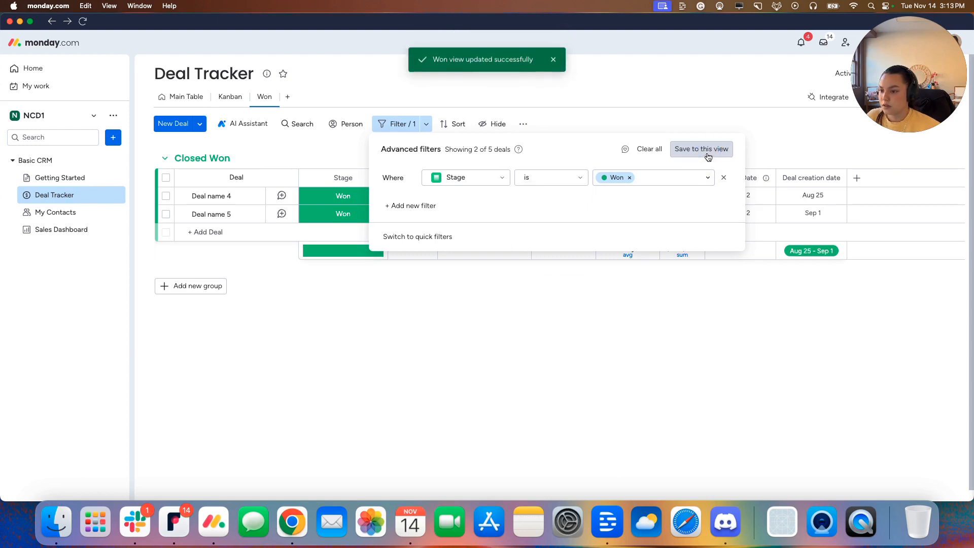
pyautogui.click(642, 105)
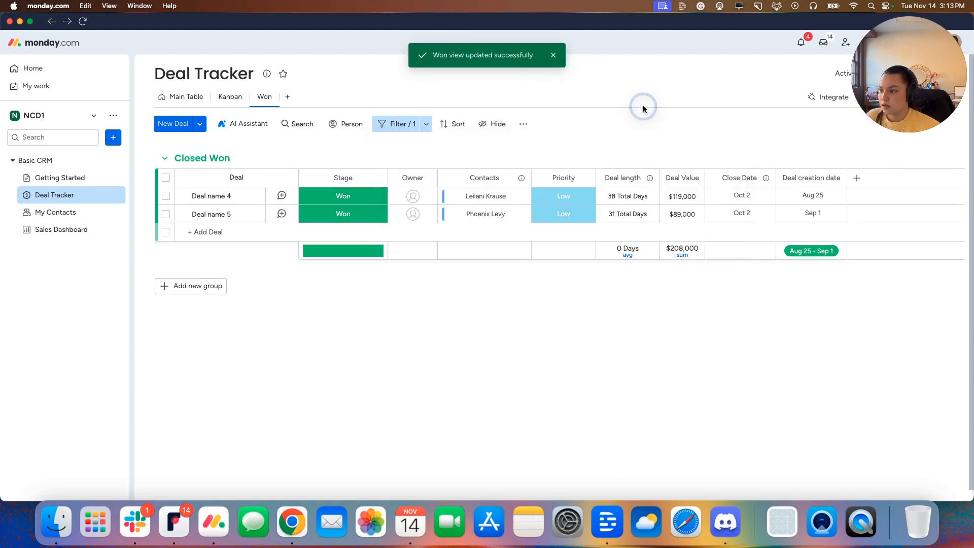
# Compare the board's Main Table, Won and Kanban views.
pyautogui.click(189, 101)
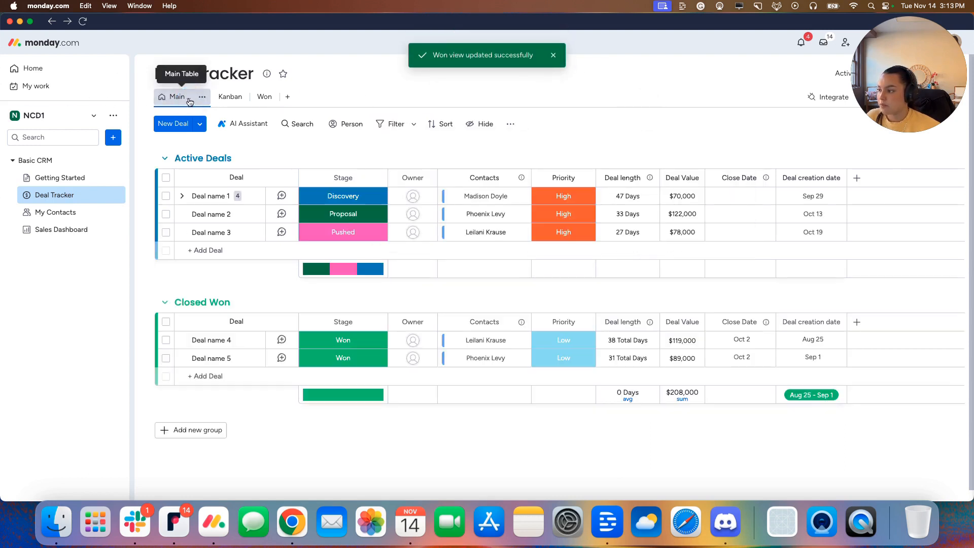
pyautogui.click(261, 100)
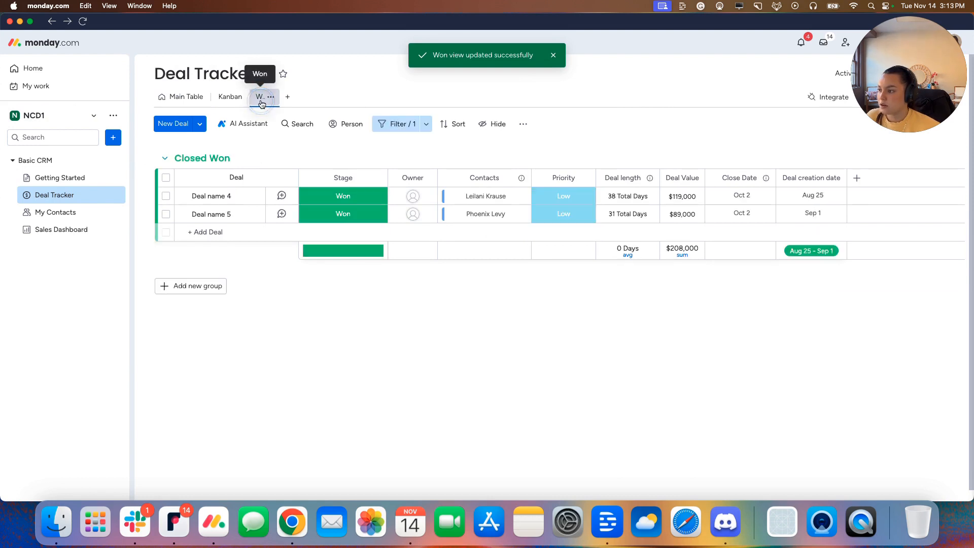
pyautogui.click(219, 103)
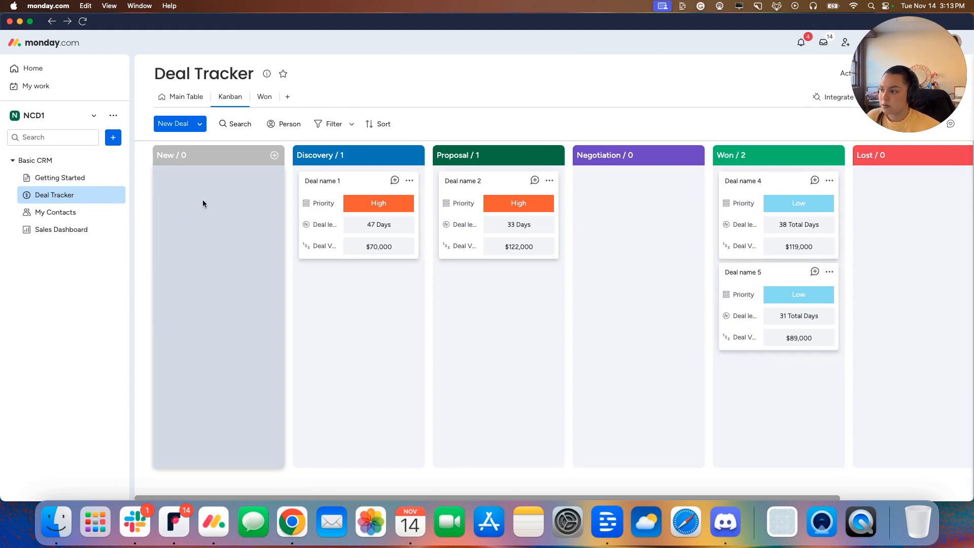
# In the Won view, add the subitems "Tweet 1" and "Tweet2" to Deal name 4.
pyautogui.click(257, 104)
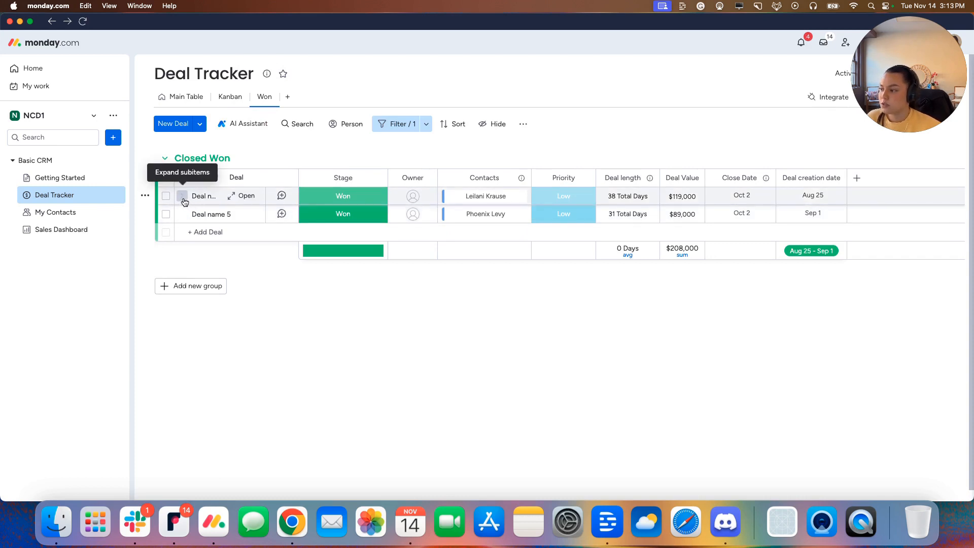
pyautogui.click(182, 196)
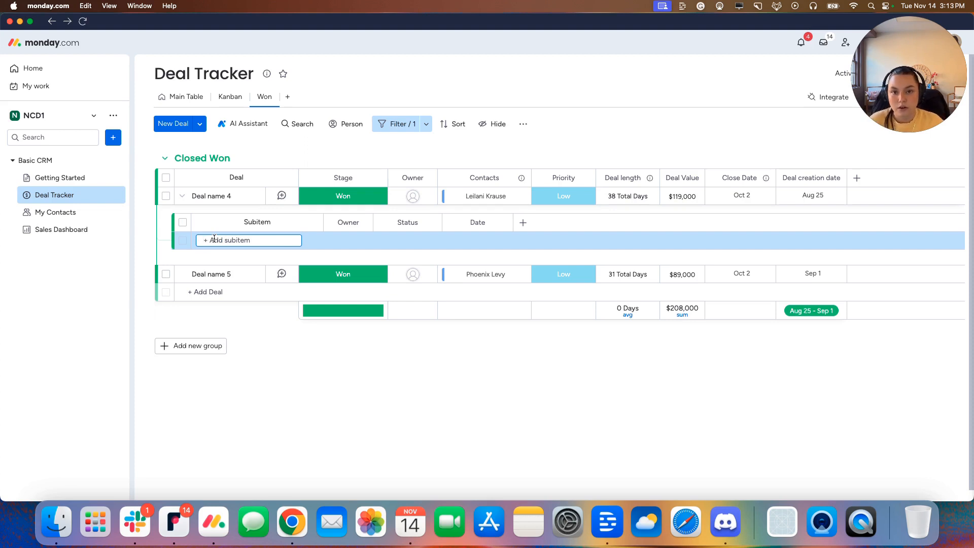
pyautogui.write('Tweet 1')
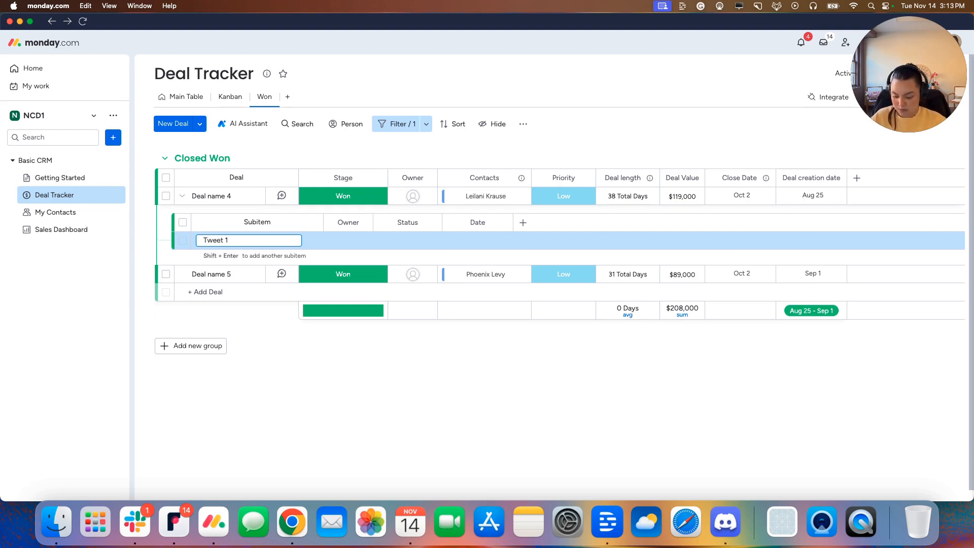
pyautogui.press('Return')
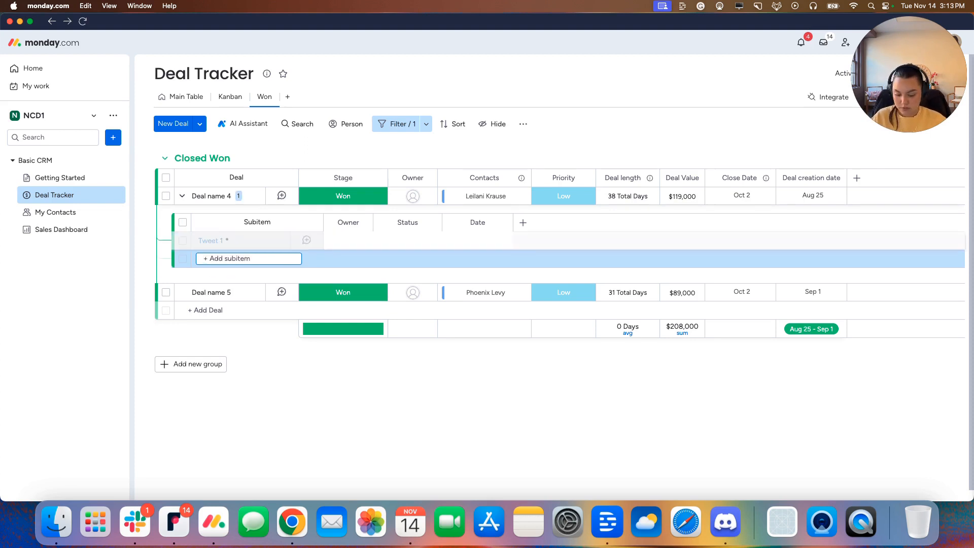
pyautogui.write('Tweet2')
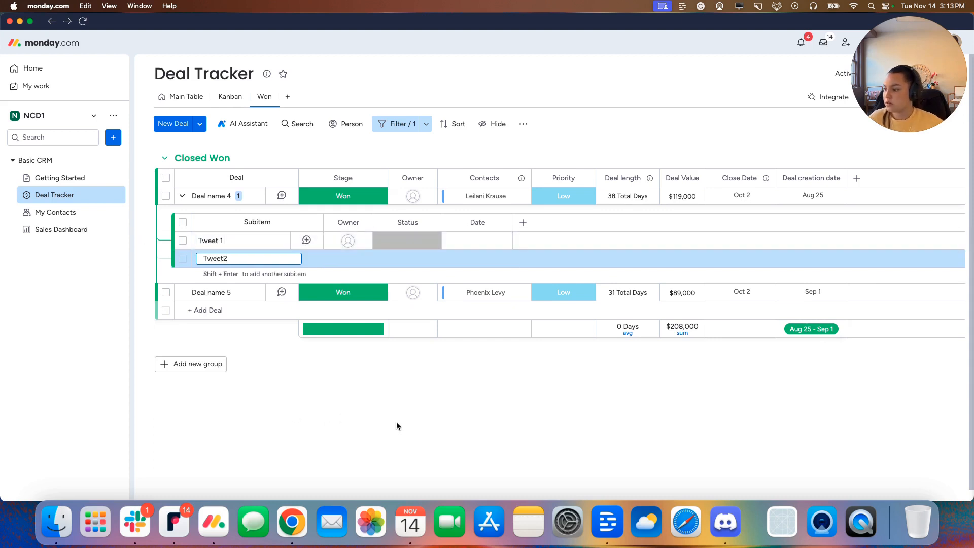
pyautogui.press('Return')
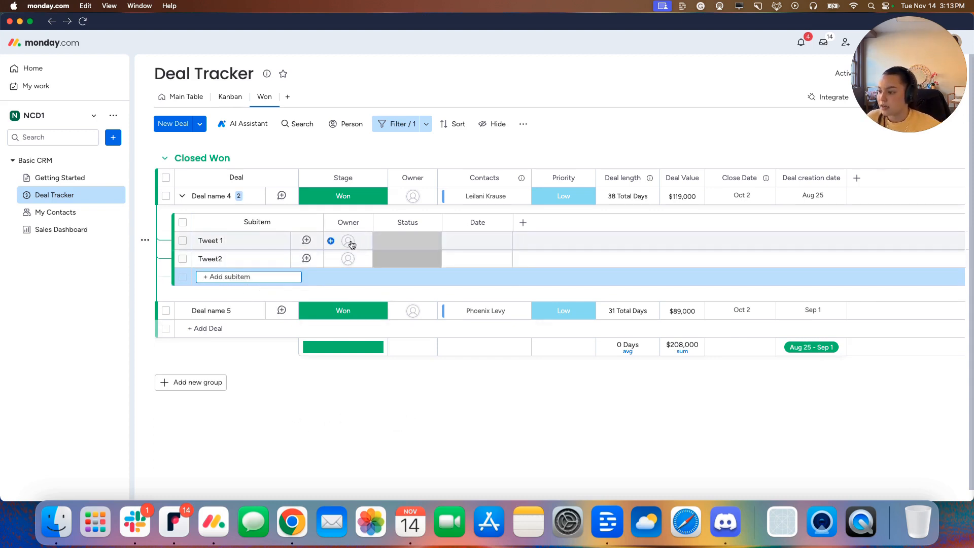
# Assign the first suggested team member as owner of both the Tweet 1 and Tweet2 subitems.
pyautogui.click(348, 242)
pyautogui.click(326, 311)
pyautogui.click(348, 260)
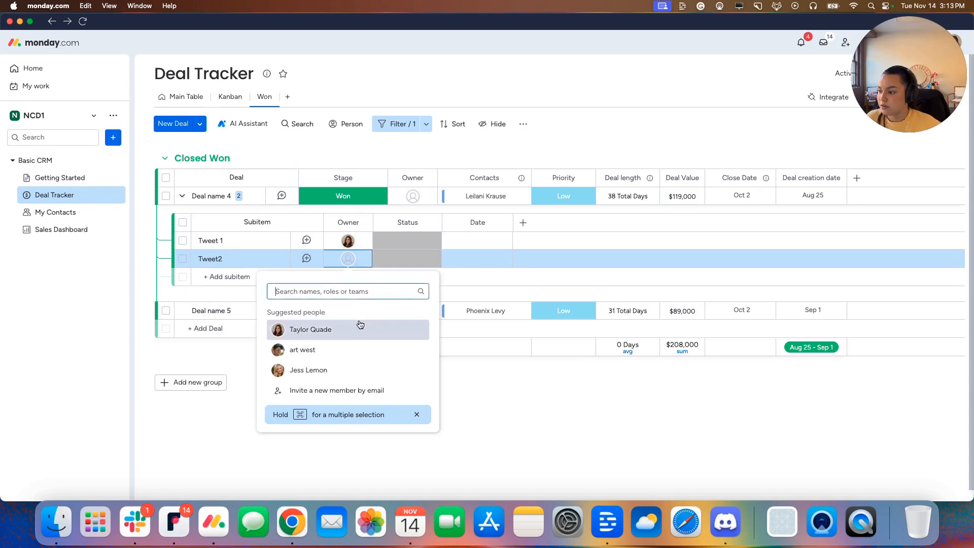
pyautogui.click(358, 328)
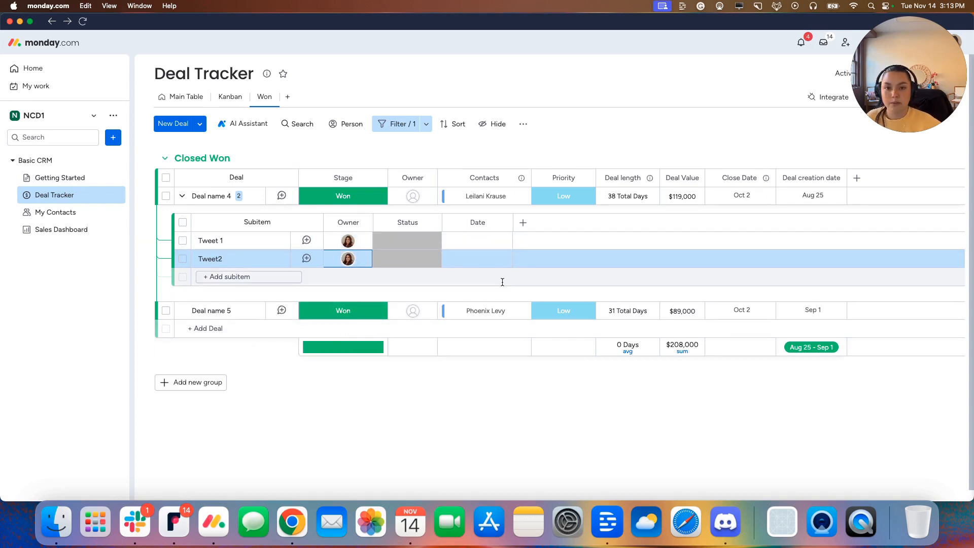
# Set the status of Tweet 1 to "Working on it" and of Tweet2 to "Done".
pyautogui.click(410, 241)
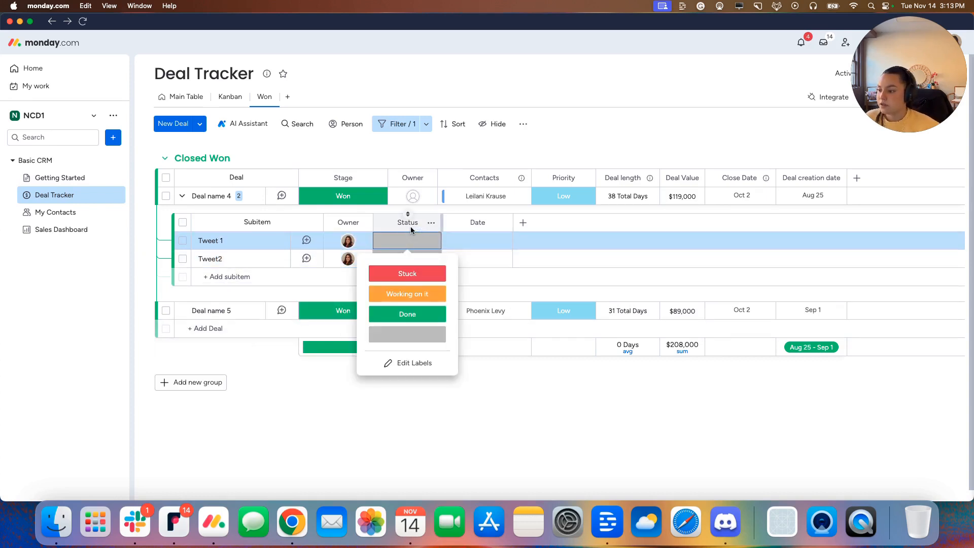
pyautogui.click(420, 296)
pyautogui.click(411, 258)
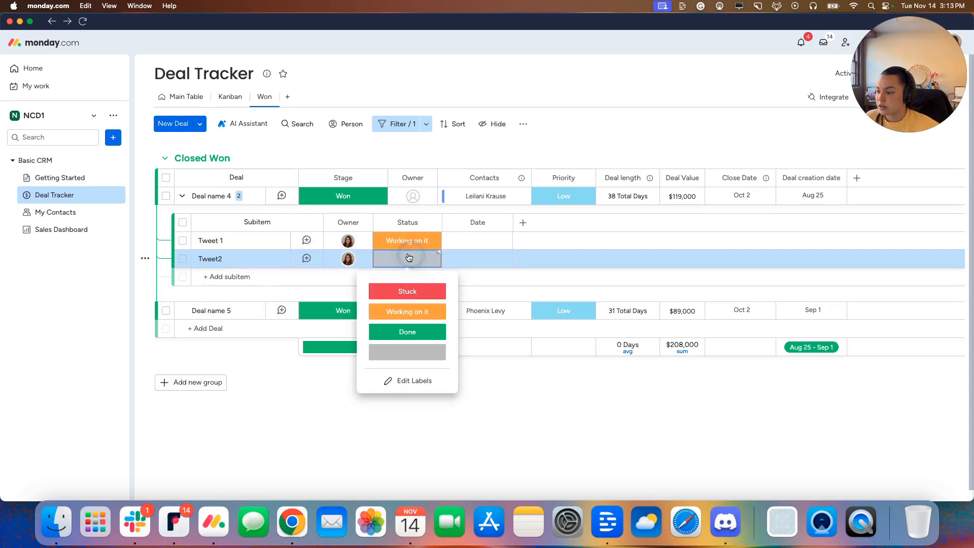
pyautogui.click(423, 334)
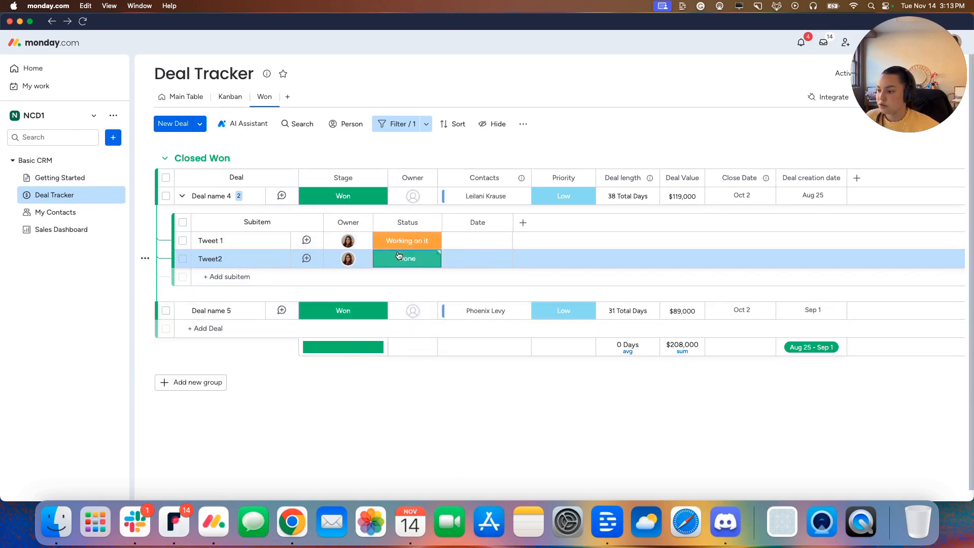
# Add a new group below the Closed Won deals and name it "Done".
pyautogui.click(202, 382)
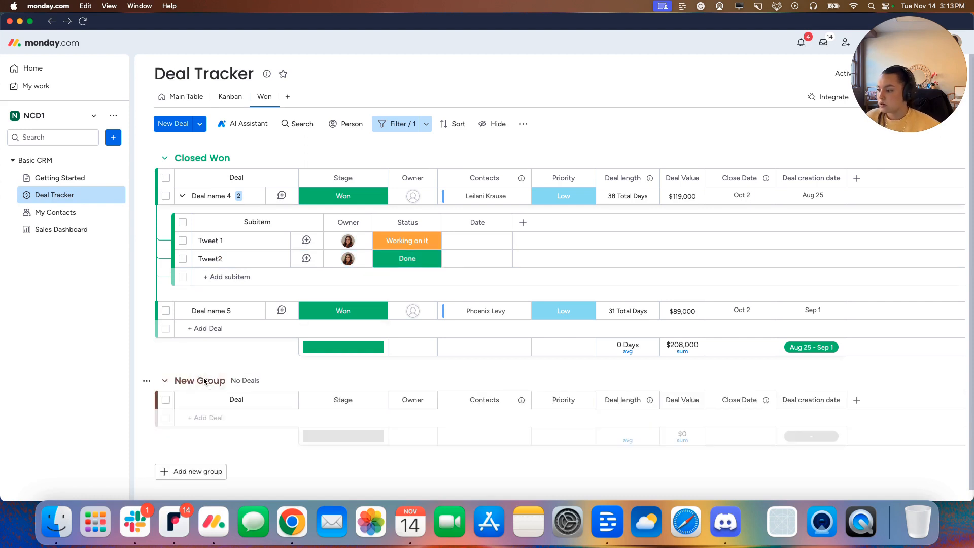
pyautogui.moveTo(253, 371); pyautogui.dragTo(185, 370)
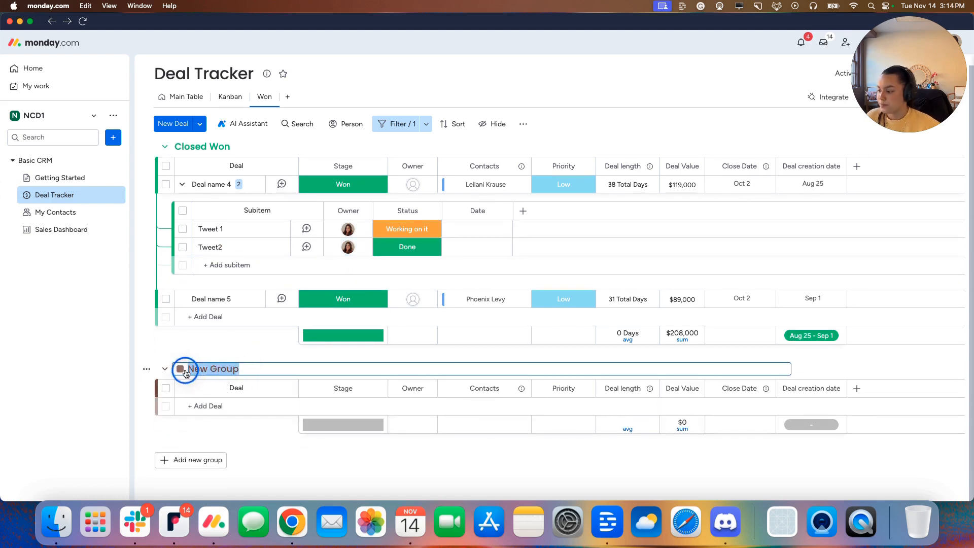
pyautogui.write('Done')
pyautogui.press('Return')
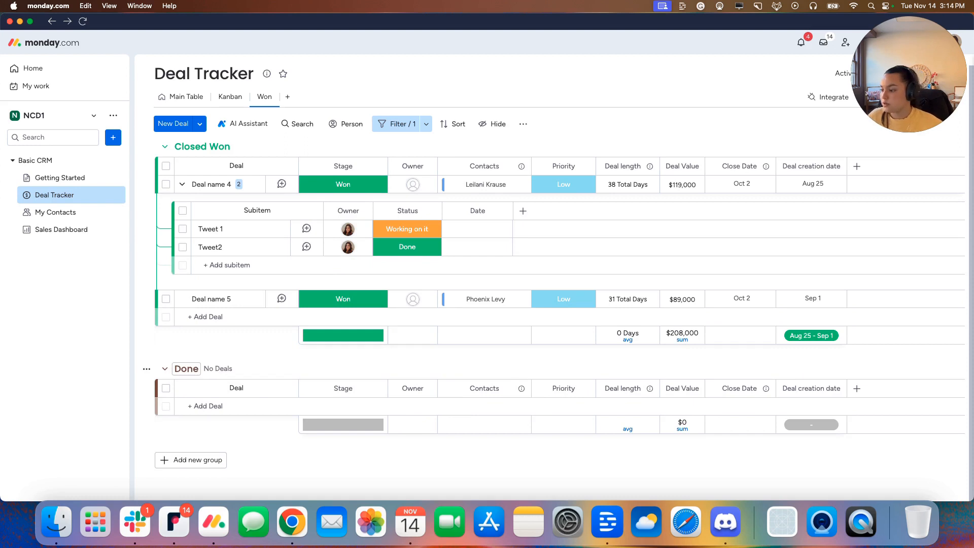
# Start a new Deal Tracker board automation with the trigger "When subitem Status changes to Done".
pyautogui.moveTo(916, 37)
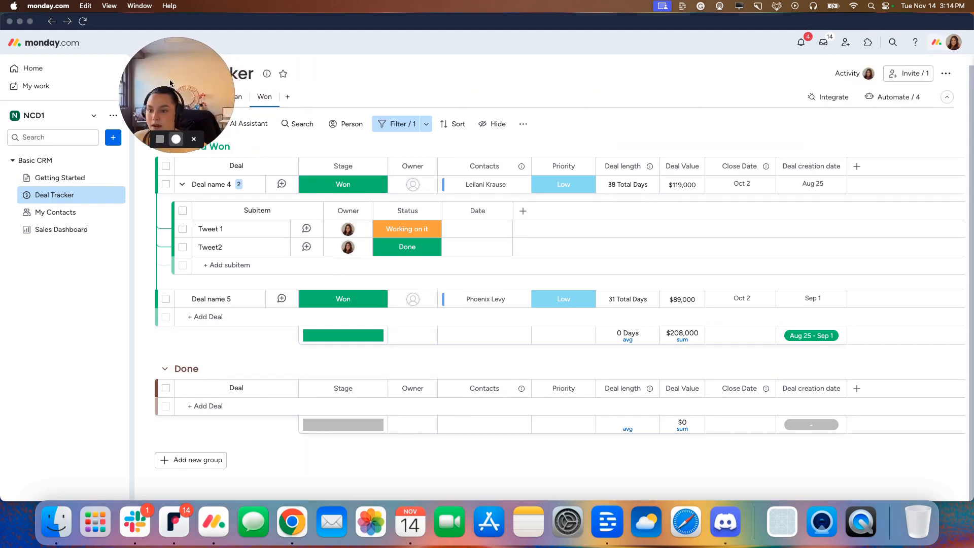
pyautogui.click(884, 98)
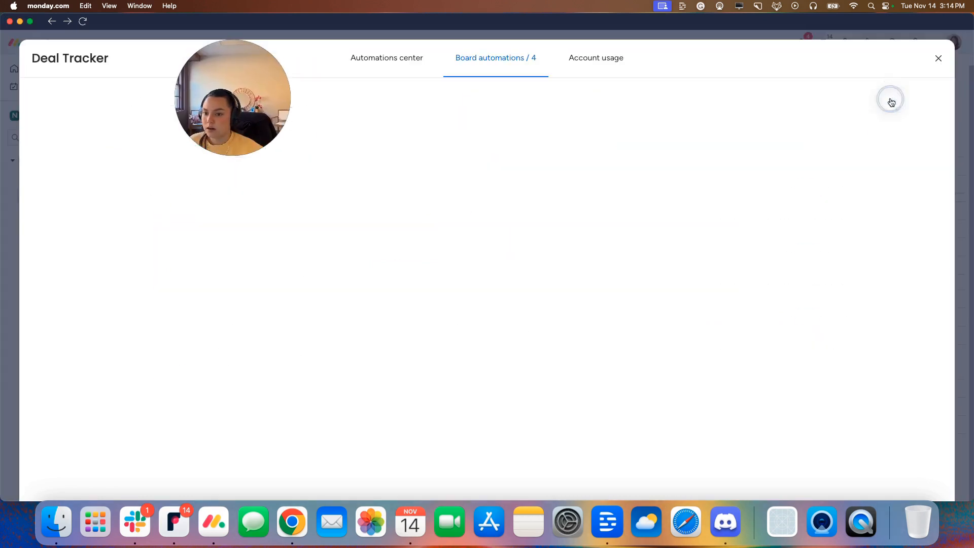
pyautogui.click(812, 104)
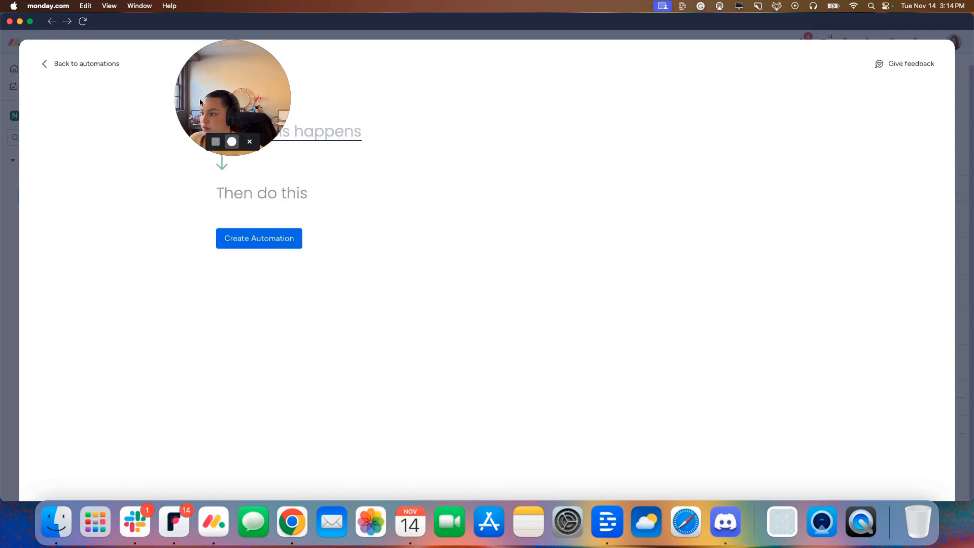
pyautogui.click(285, 133)
pyautogui.click(279, 195)
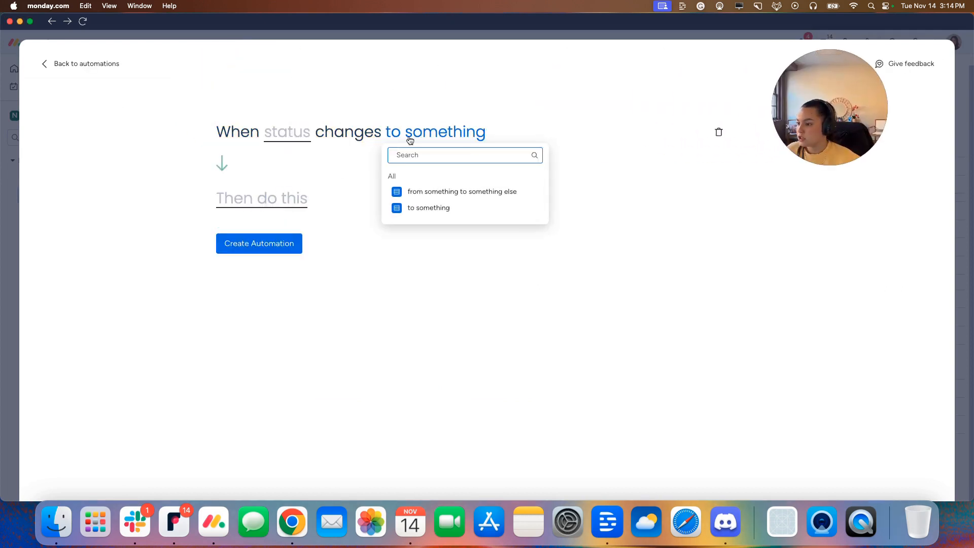
pyautogui.click(300, 136)
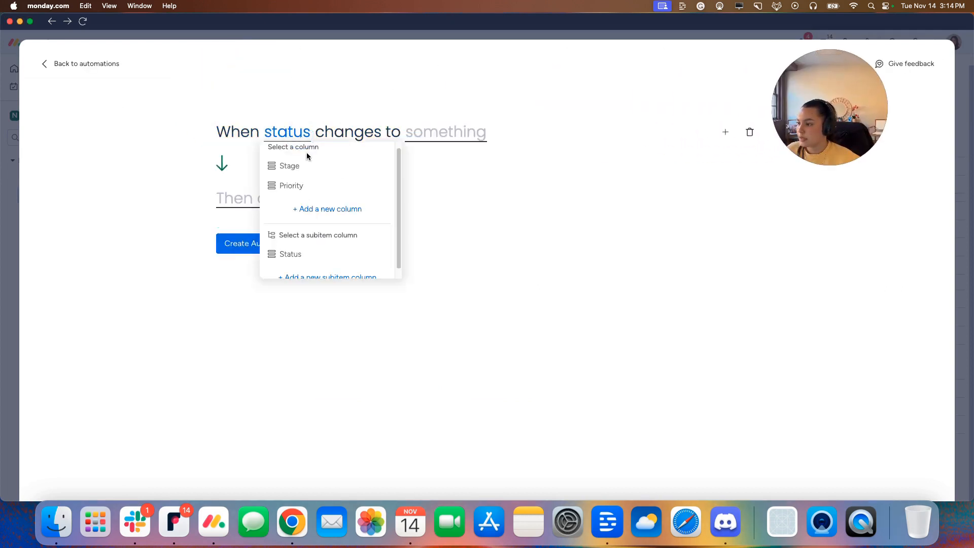
pyautogui.click(310, 262)
pyautogui.click(506, 131)
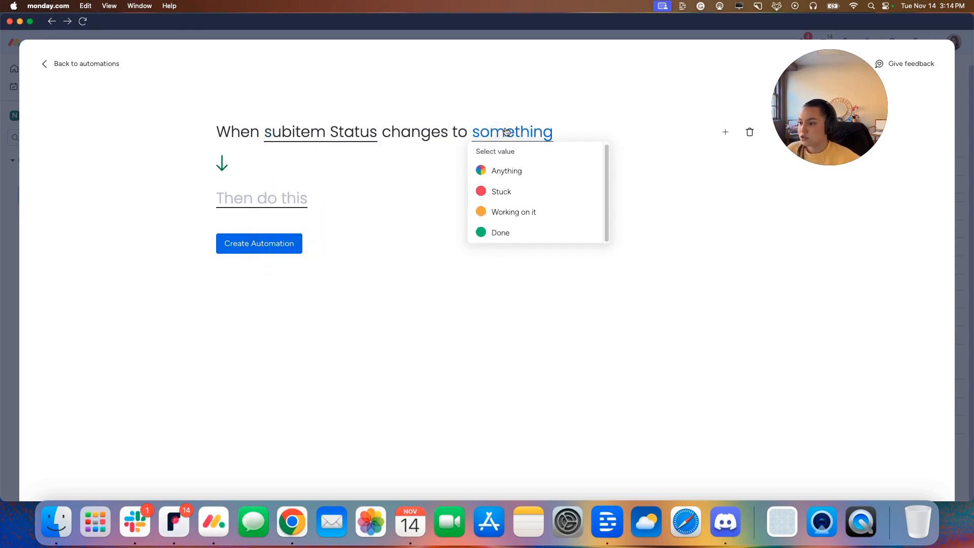
pyautogui.click(506, 229)
# Add the action "move item to" the Done group, create the automation and return to the board.
pyautogui.click(236, 192)
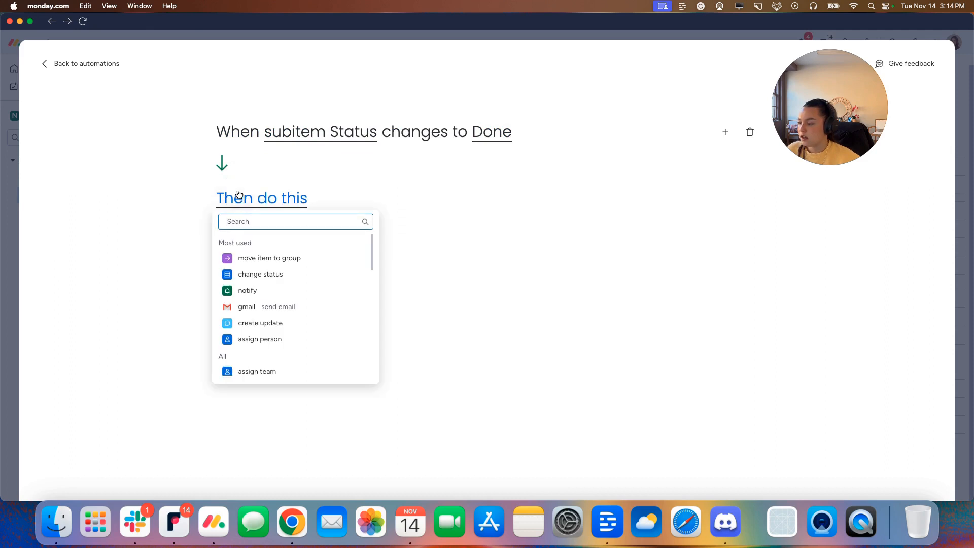
pyautogui.click(278, 259)
pyautogui.click(387, 208)
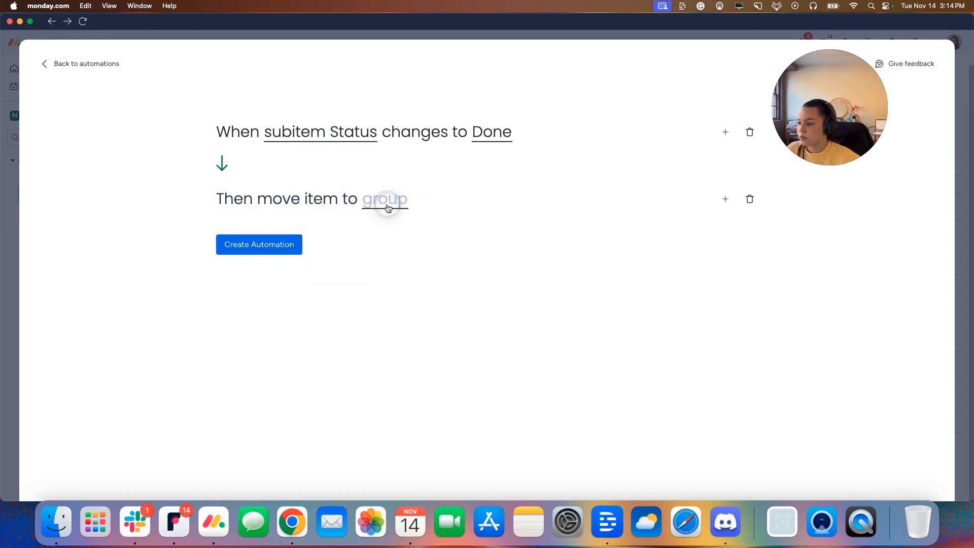
pyautogui.click(412, 290)
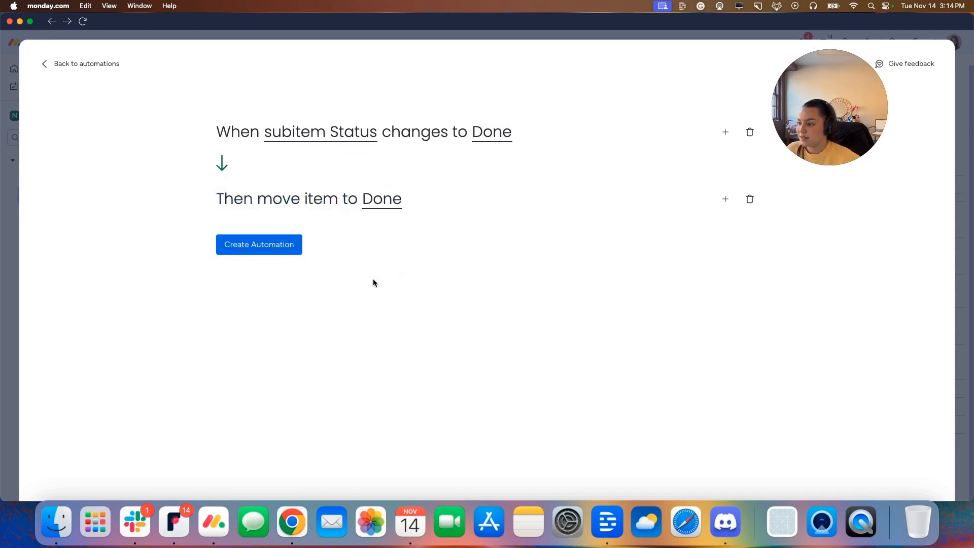
pyautogui.click(272, 246)
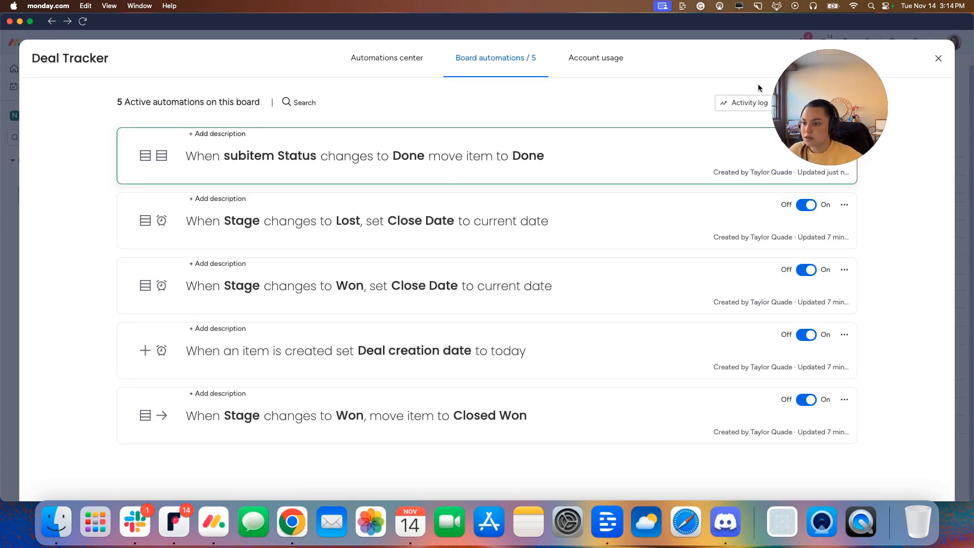
pyautogui.moveTo(837, 99); pyautogui.dragTo(112, 97)
pyautogui.click(938, 59)
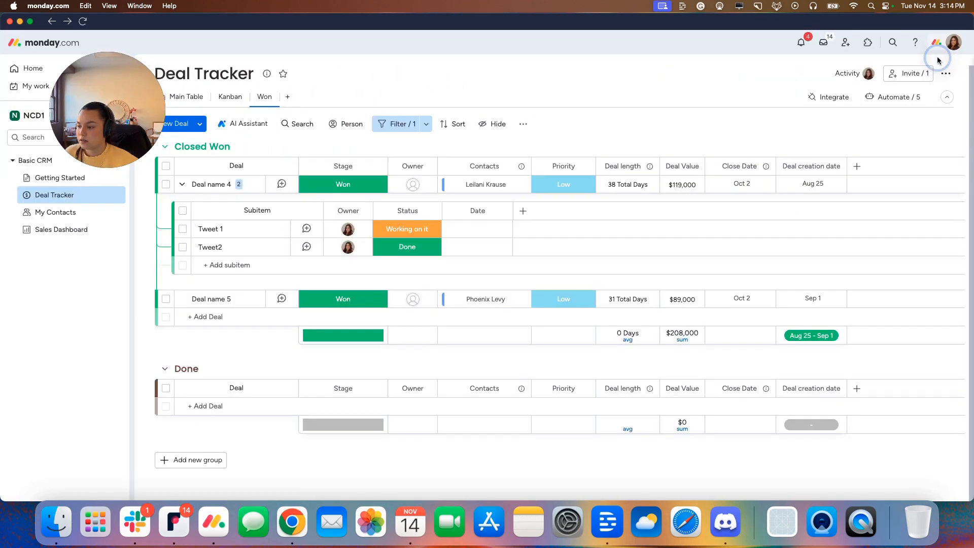
# Test the automation by setting the Tweet 1 subitem's status to Done, and dismiss the resulting notification.
pyautogui.click(412, 225)
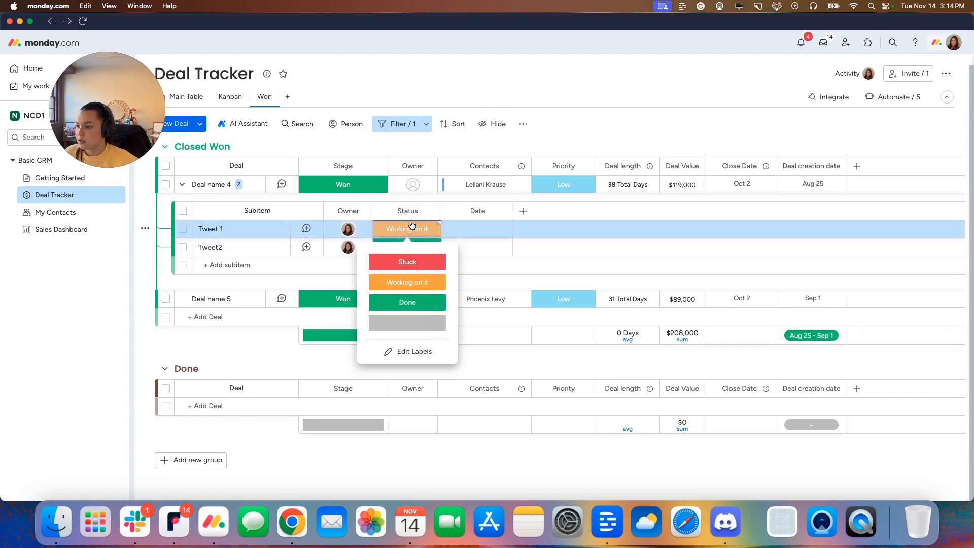
pyautogui.click(412, 306)
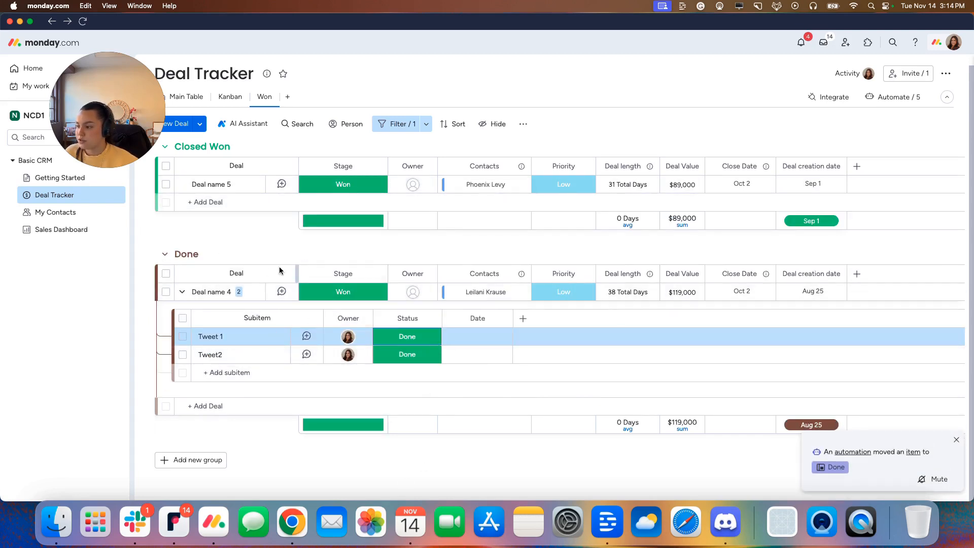
pyautogui.scroll(1, 280, 271)
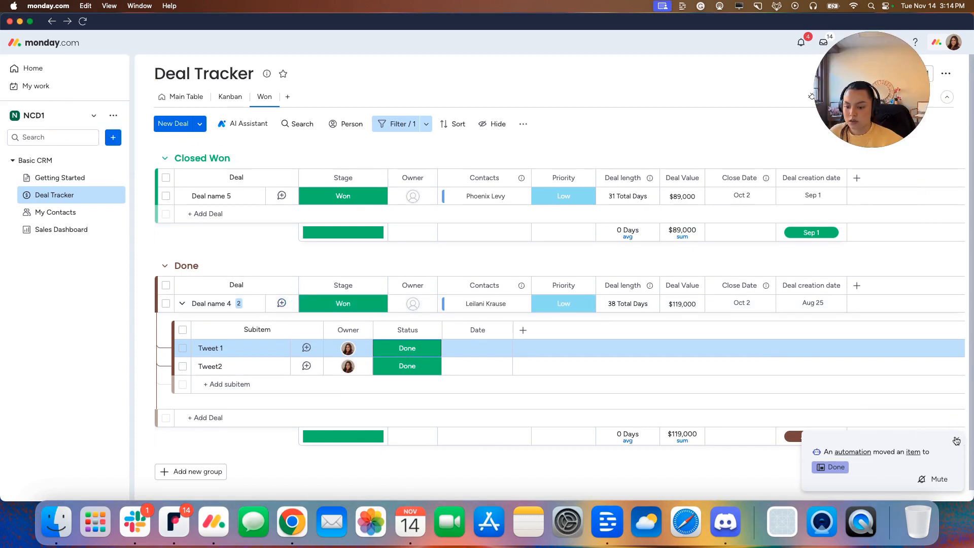
pyautogui.click(956, 440)
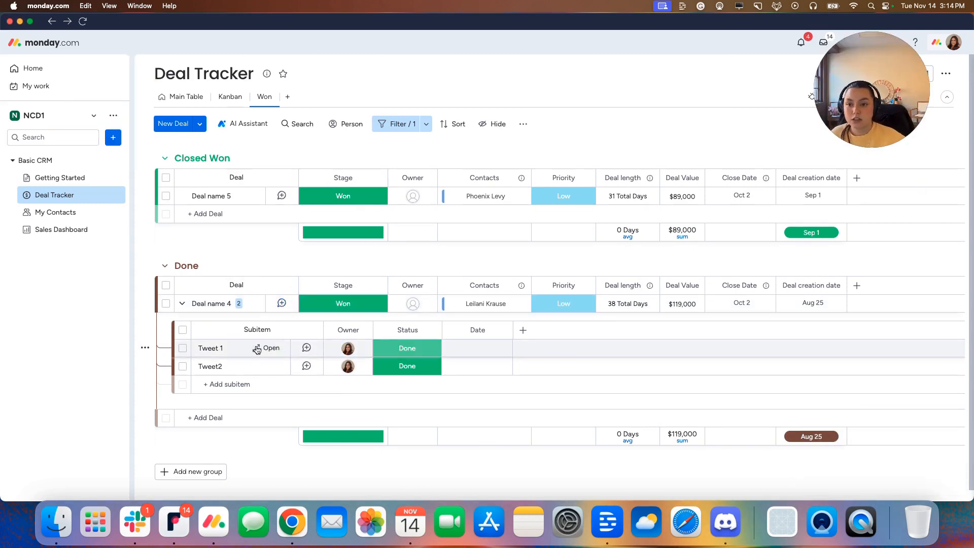
# Post the update "Focus on SEO" on the Tweet 1 subitem of Deal name 4 and close its item page.
pyautogui.click(958, 303)
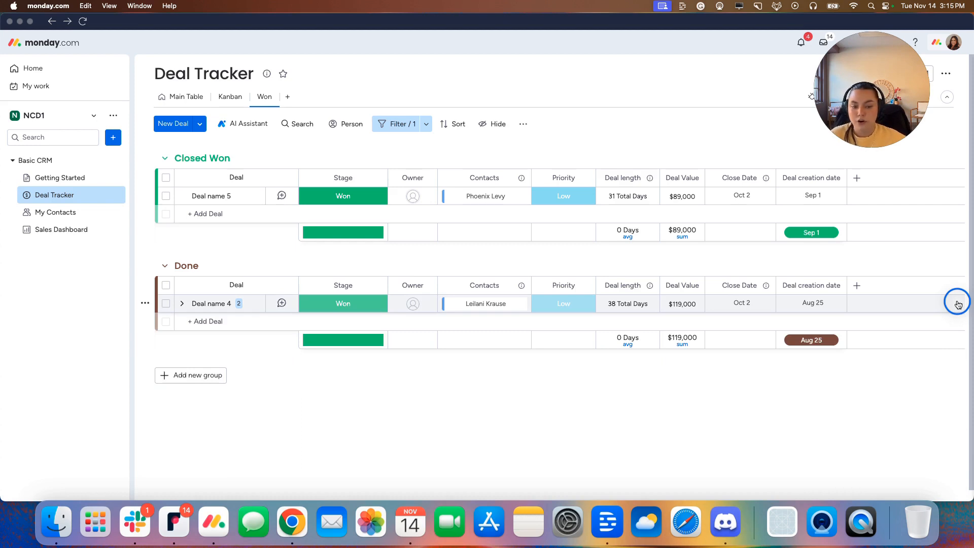
pyautogui.click(182, 302)
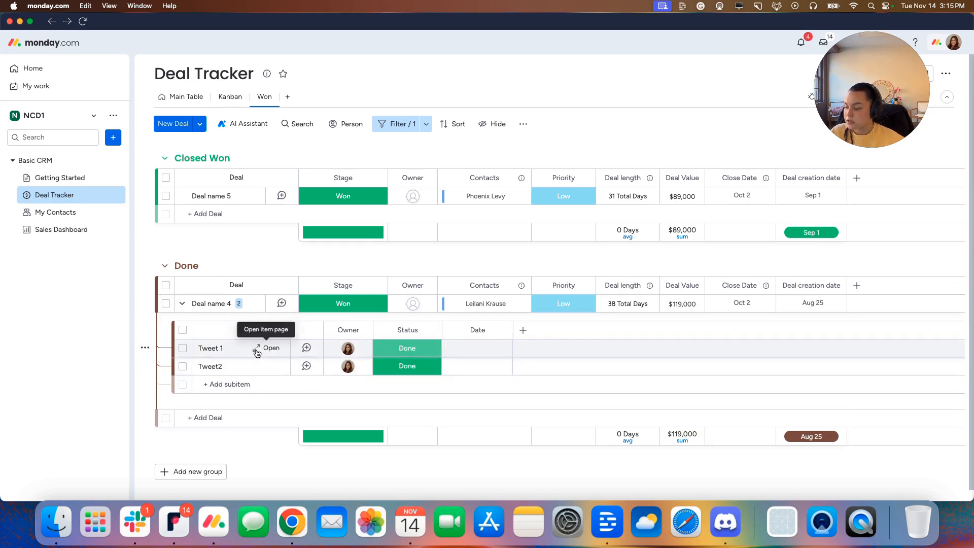
pyautogui.click(261, 350)
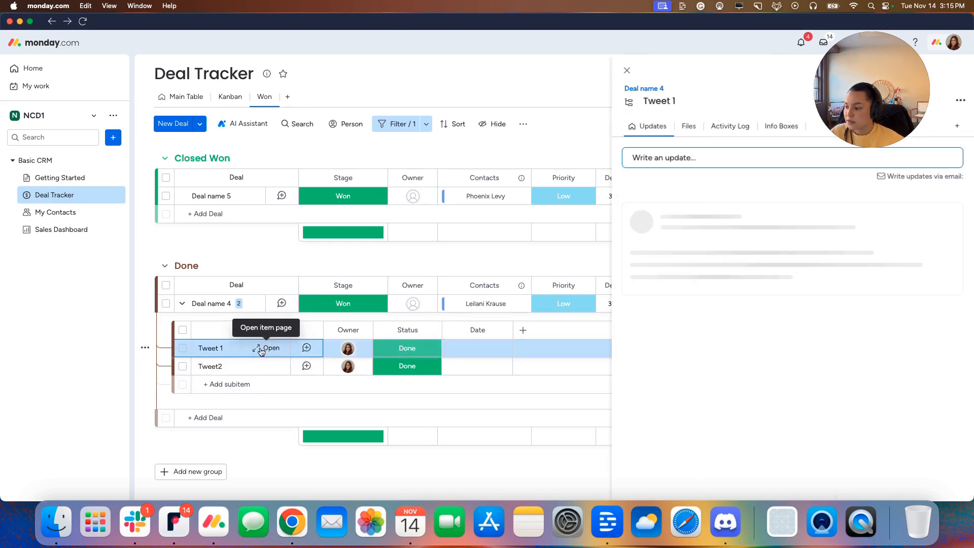
pyautogui.click(673, 158)
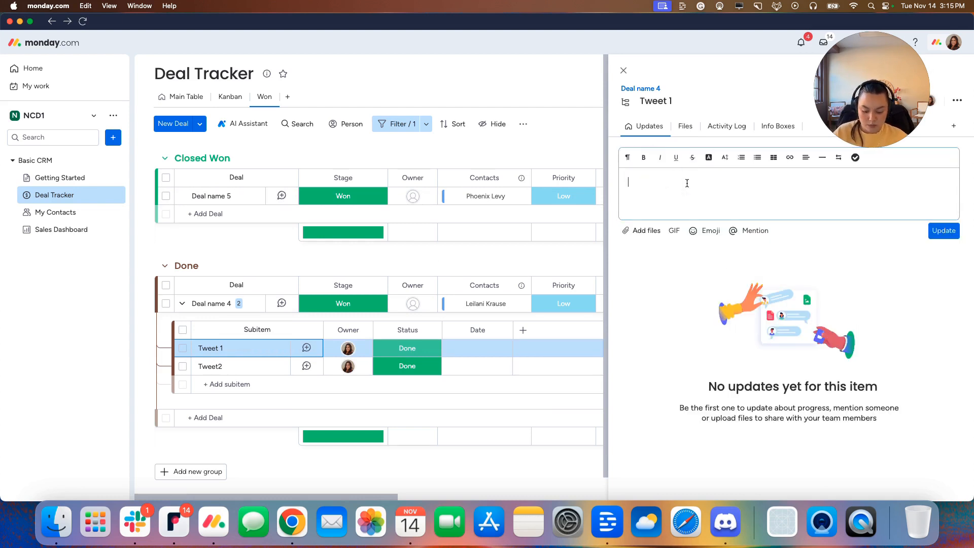
pyautogui.write('Focus on SEO')
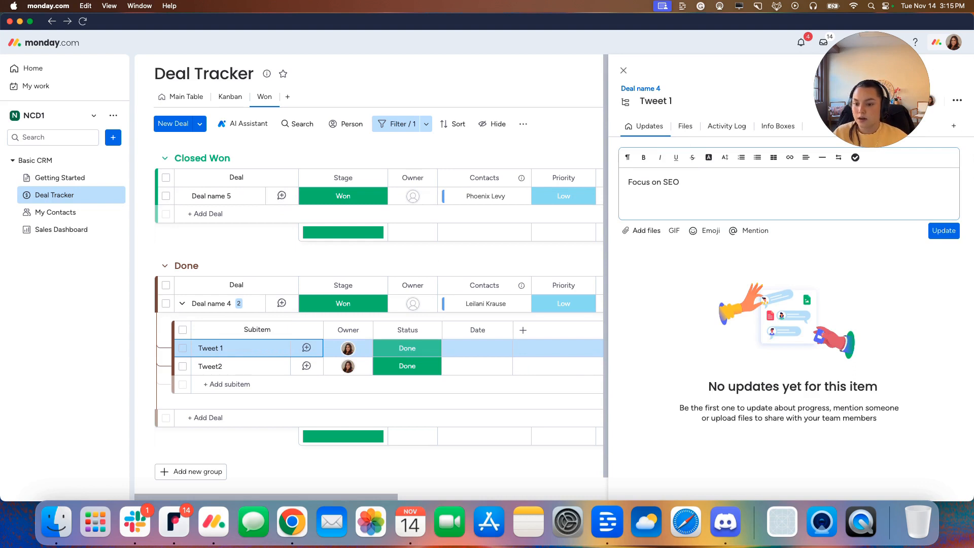
pyautogui.click(939, 231)
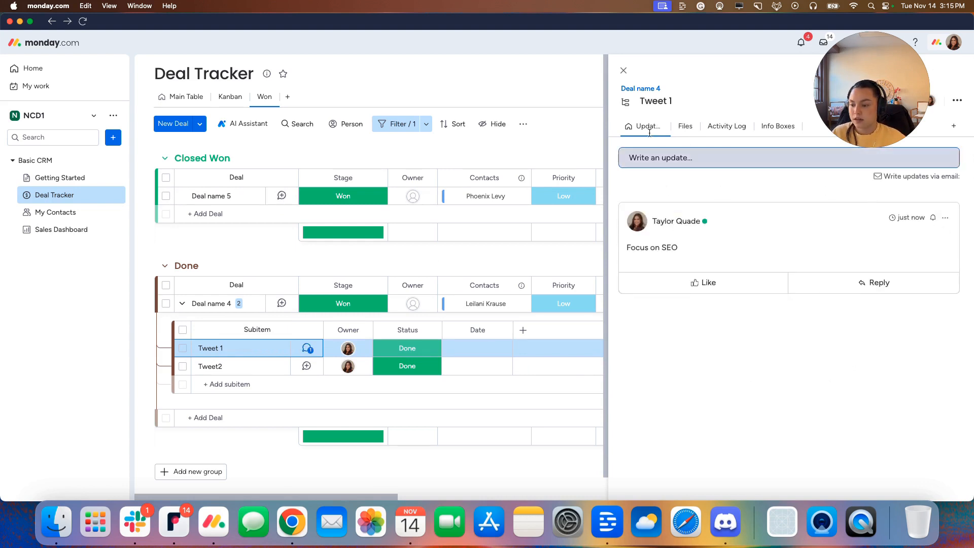
pyautogui.click(623, 70)
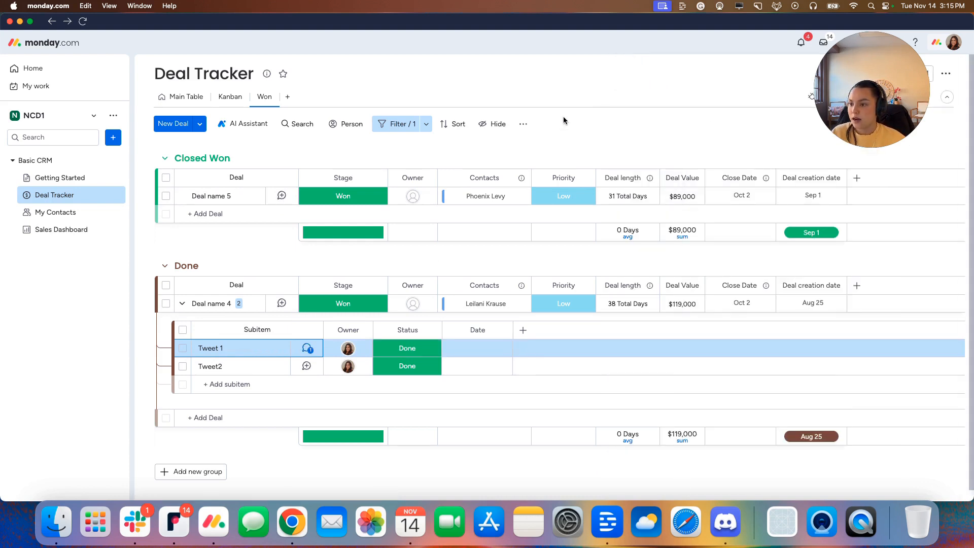
# Review the posted update on the Tweet 1 subitem and collapse the subitems of Deal name 4.
pyautogui.click(307, 350)
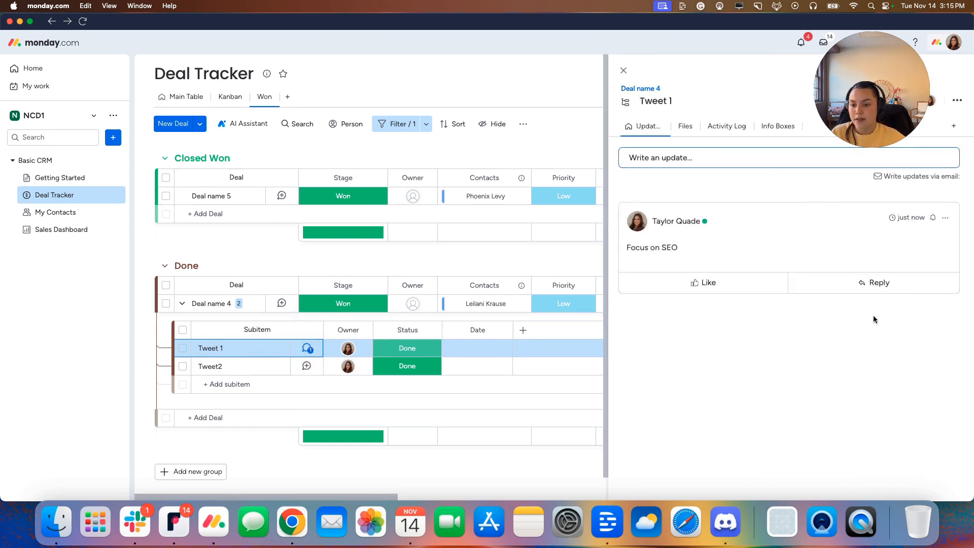
pyautogui.click(628, 73)
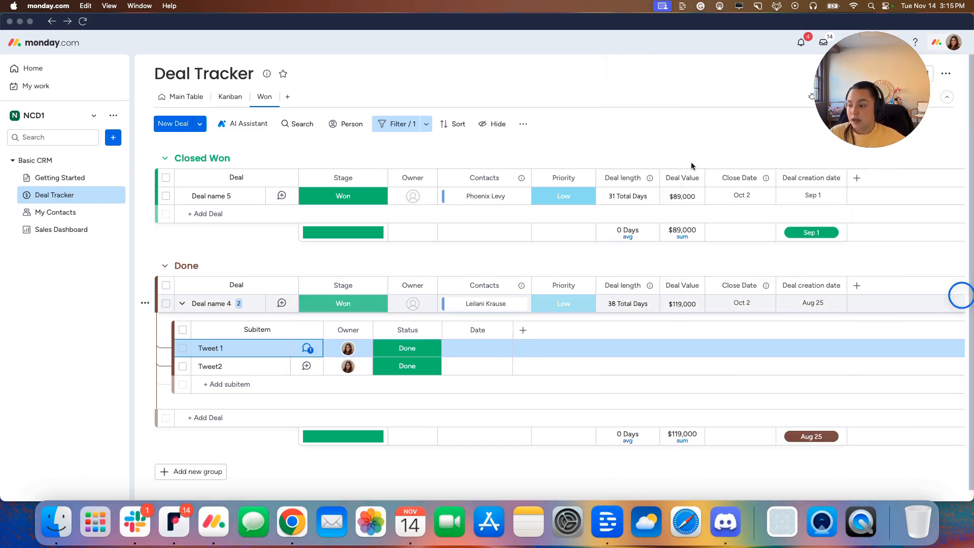
pyautogui.click(181, 304)
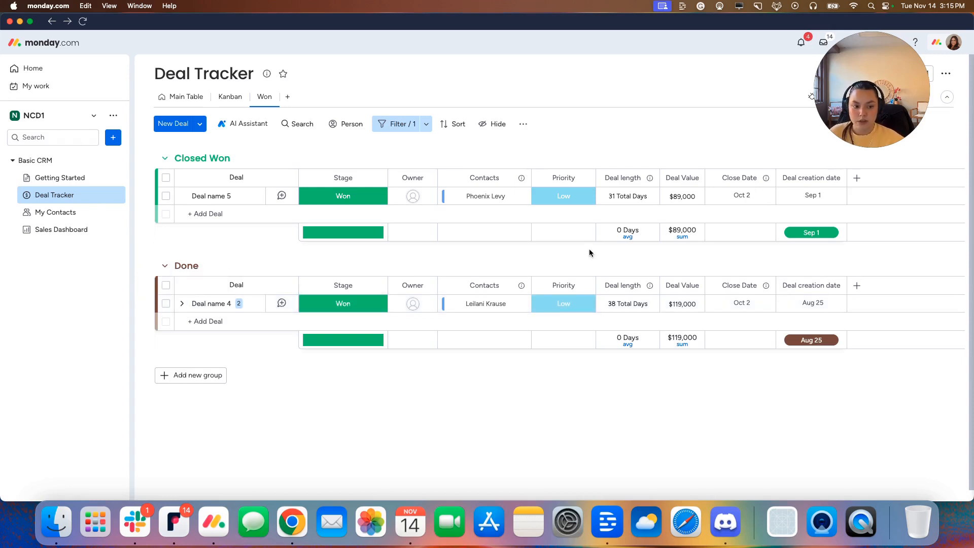
pyautogui.scroll(-1, 590, 246)
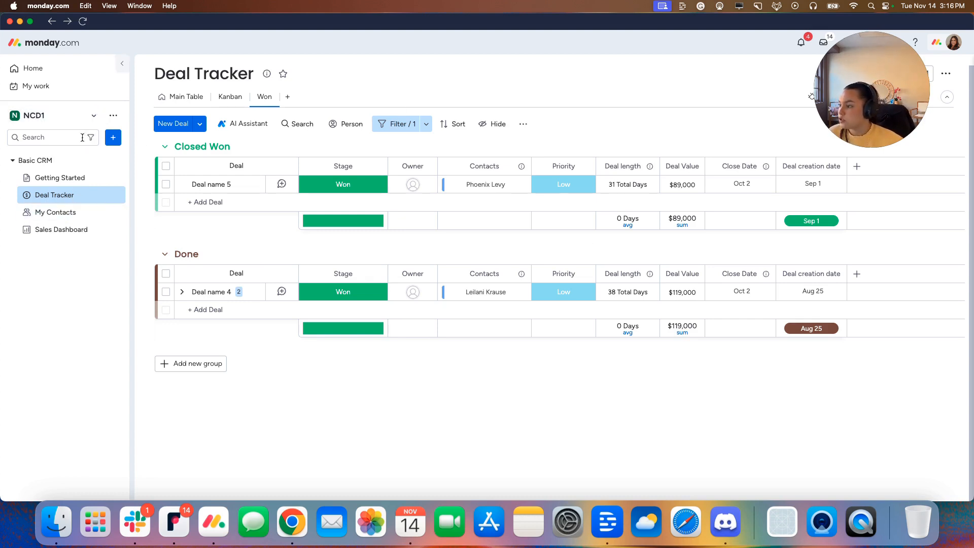
# Switch to the NCD workspace and open its Deal Tracker board under NCD CRM.
pyautogui.click(93, 118)
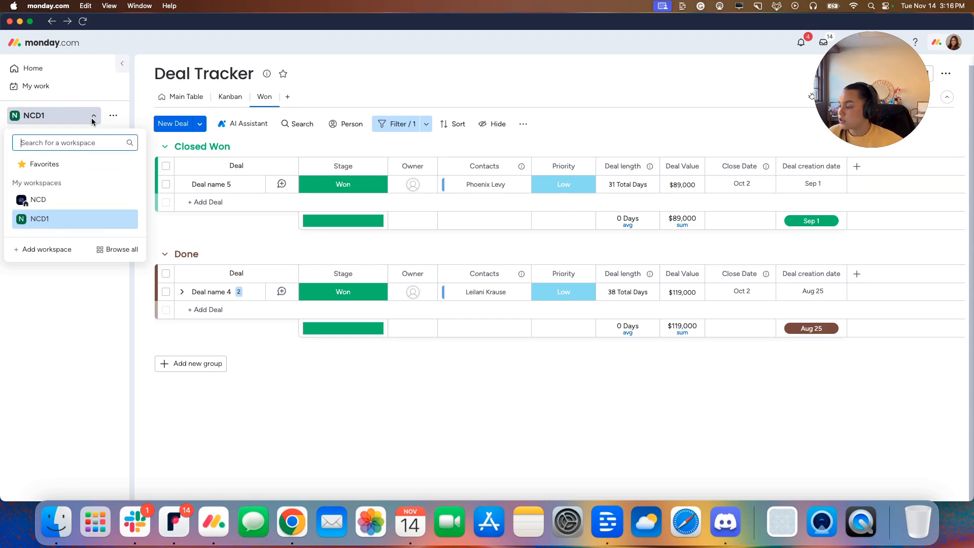
pyautogui.click(66, 202)
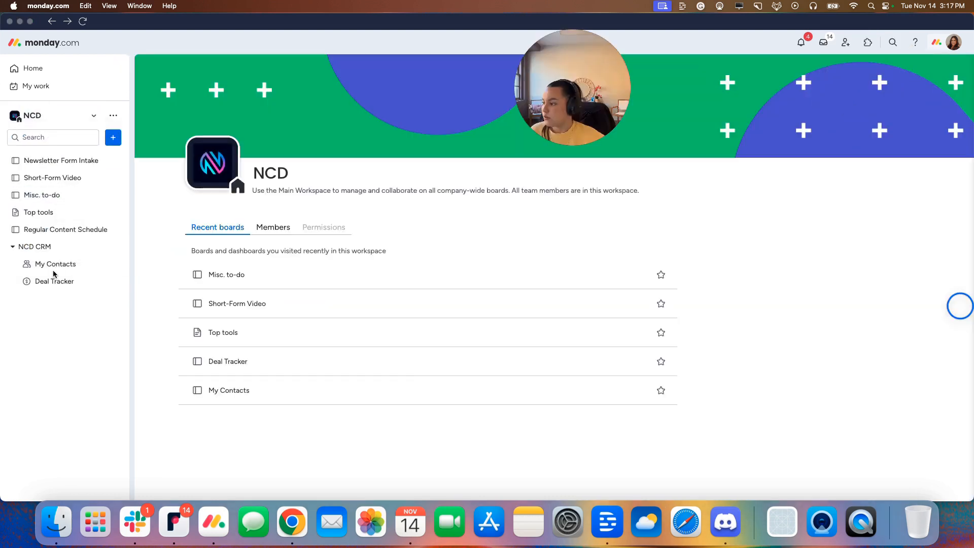
pyautogui.click(60, 270)
pyautogui.click(60, 280)
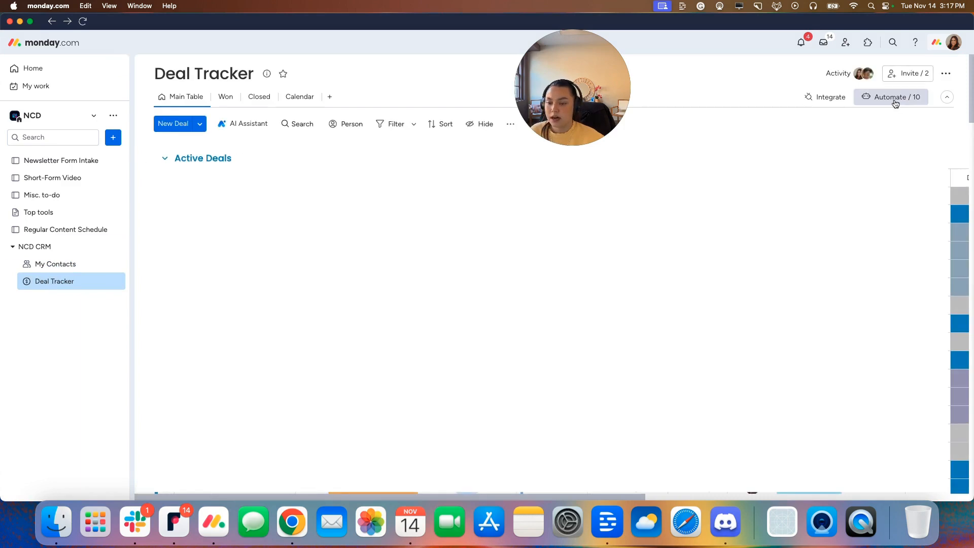
# Review the board's automations and inspect the timing of the reminder sent 2 days before the subitem Due Date.
pyautogui.click(896, 103)
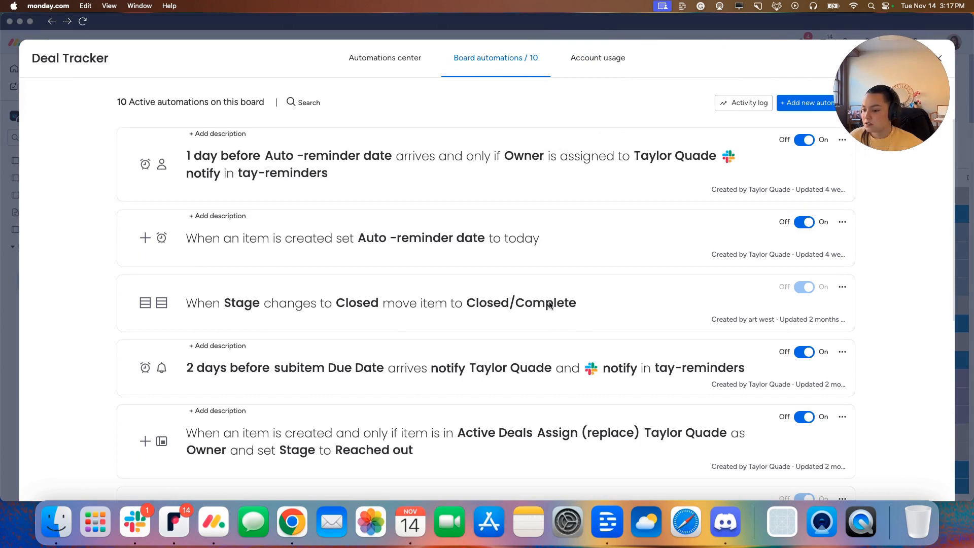
pyautogui.click(385, 357)
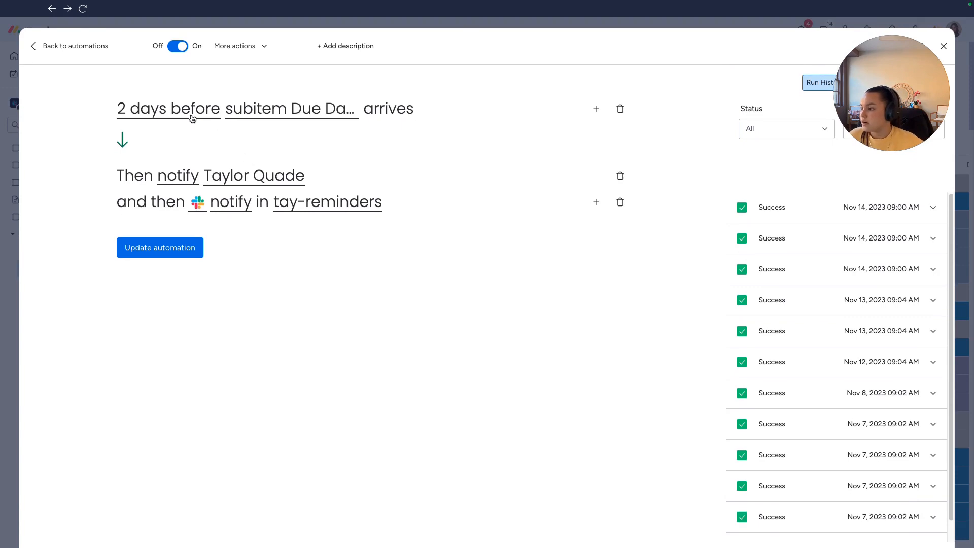
pyautogui.click(142, 109)
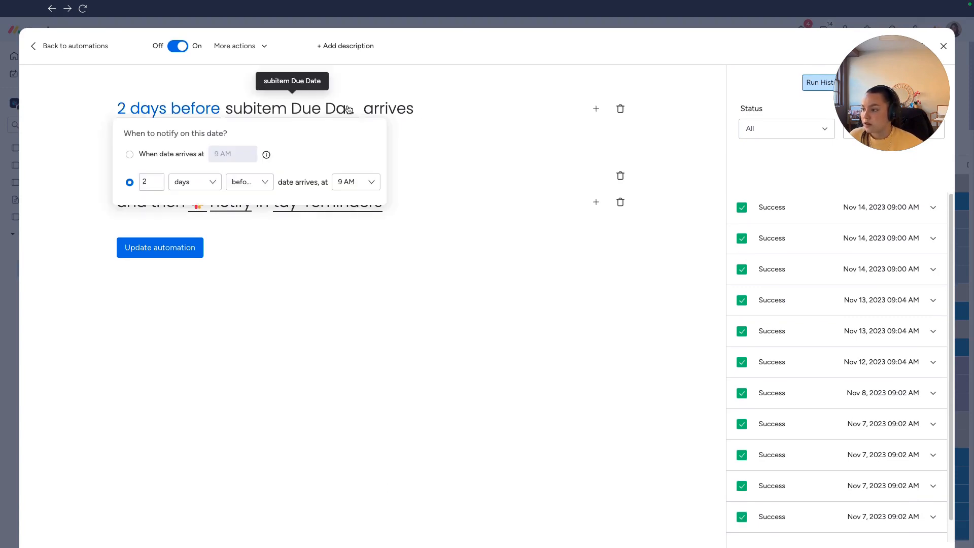
pyautogui.click(299, 145)
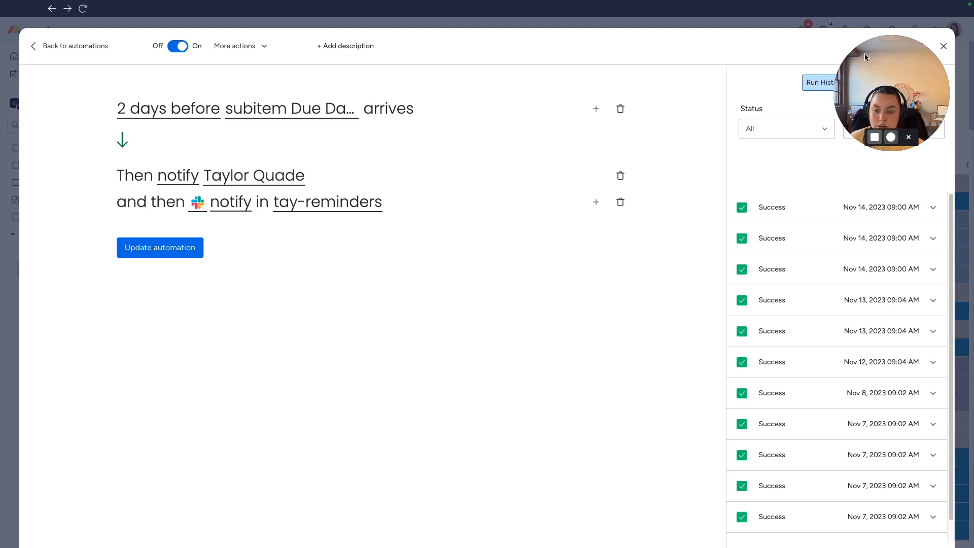
pyautogui.click(942, 46)
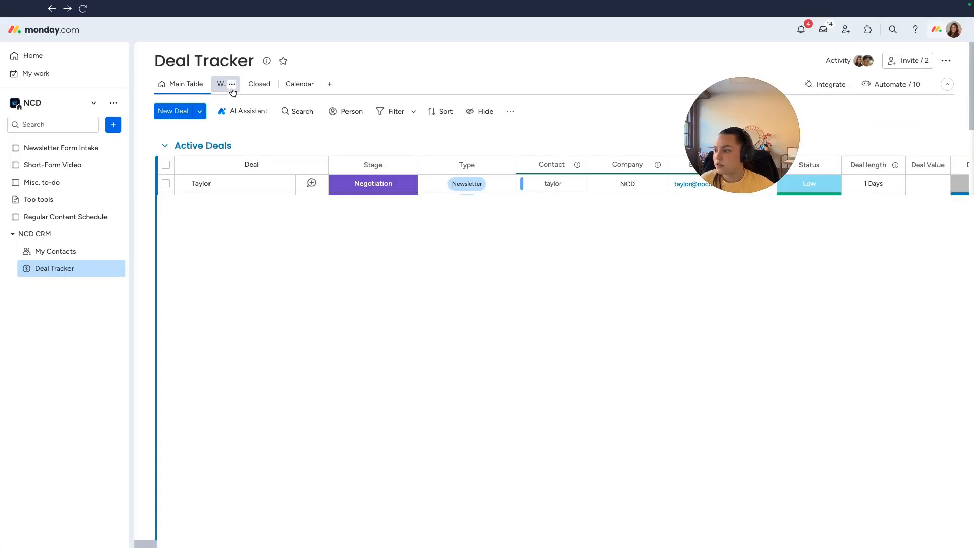
# Show the Won view of the NCD Deal Tracker board.
pyautogui.click(223, 84)
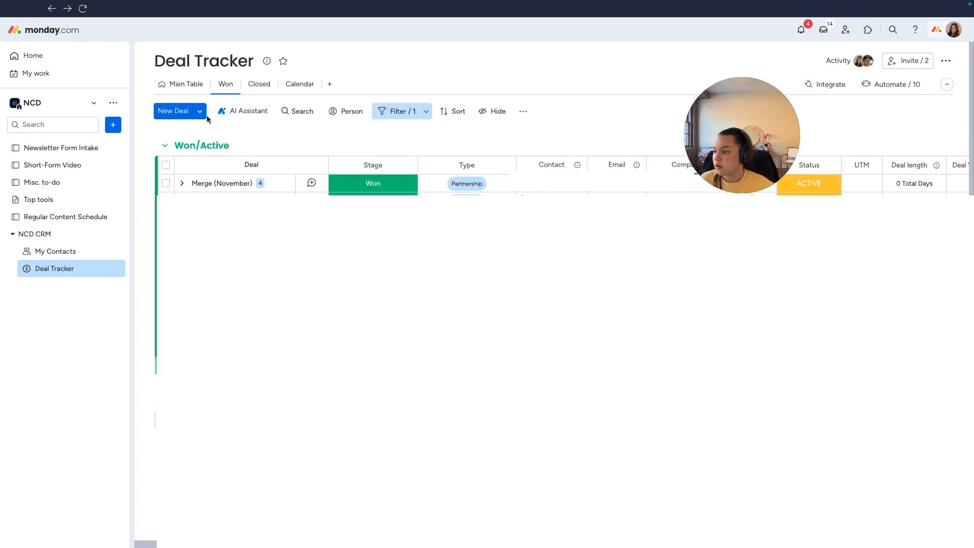
# Expand the Merge (November) deal in the Won/Active group and review its subitems and their due dates.
pyautogui.click(182, 183)
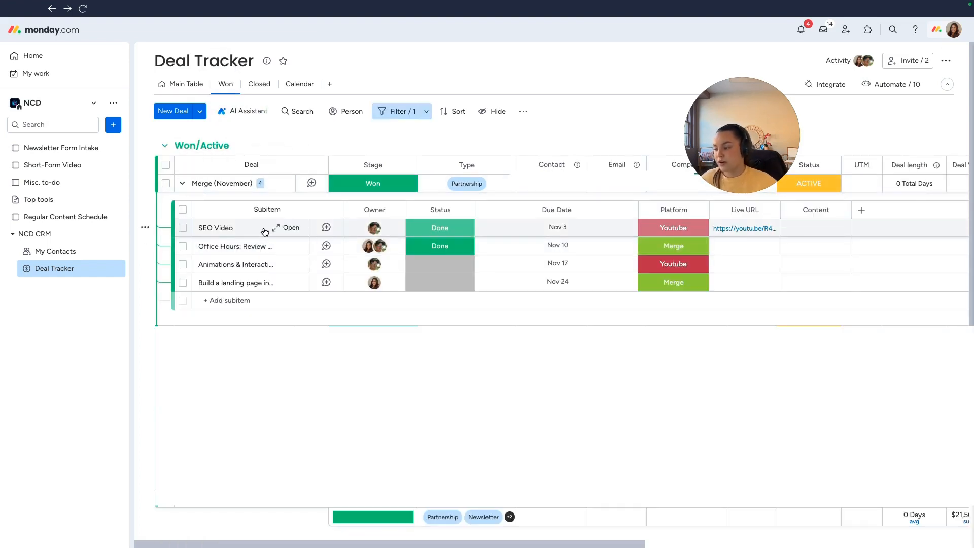
pyautogui.click(537, 221)
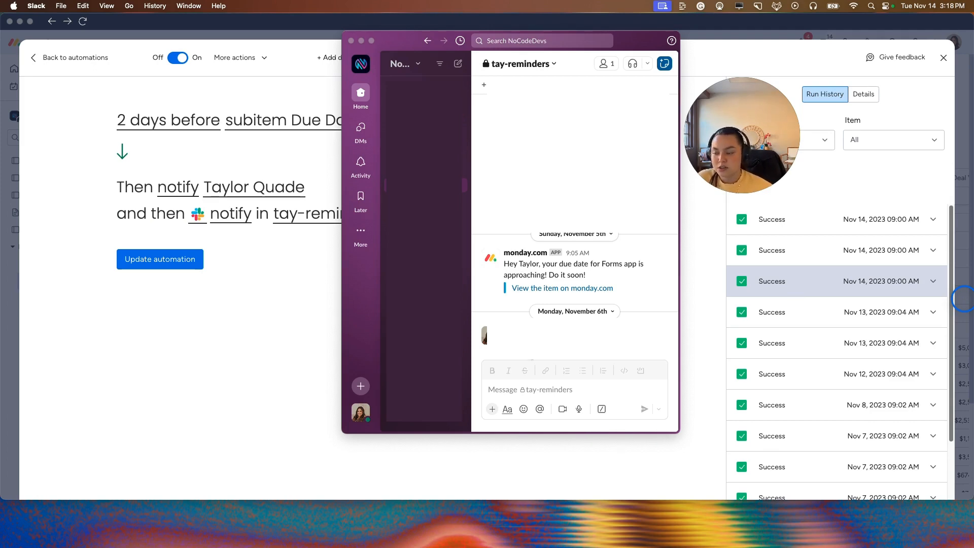
# Return from Slack to the monday.com automation and inspect the Slack message sent 2 days before the subitem Due Date.
pyautogui.click(299, 148)
pyautogui.click(174, 161)
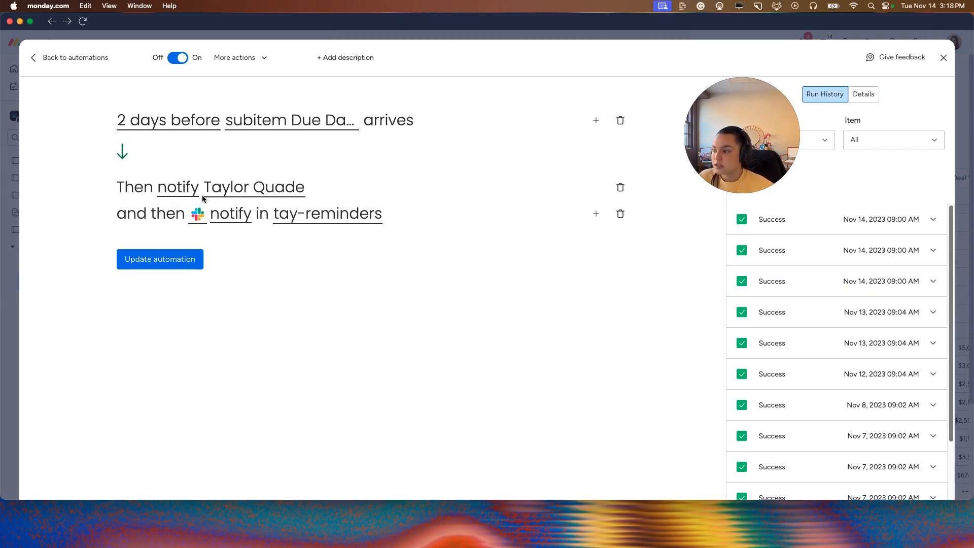
pyautogui.click(223, 214)
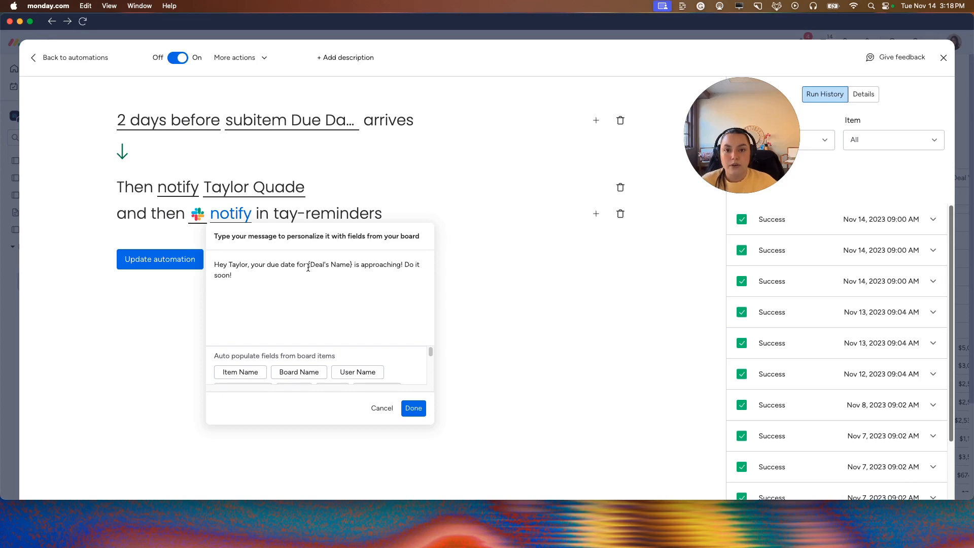
pyautogui.scroll(-2, 344, 362)
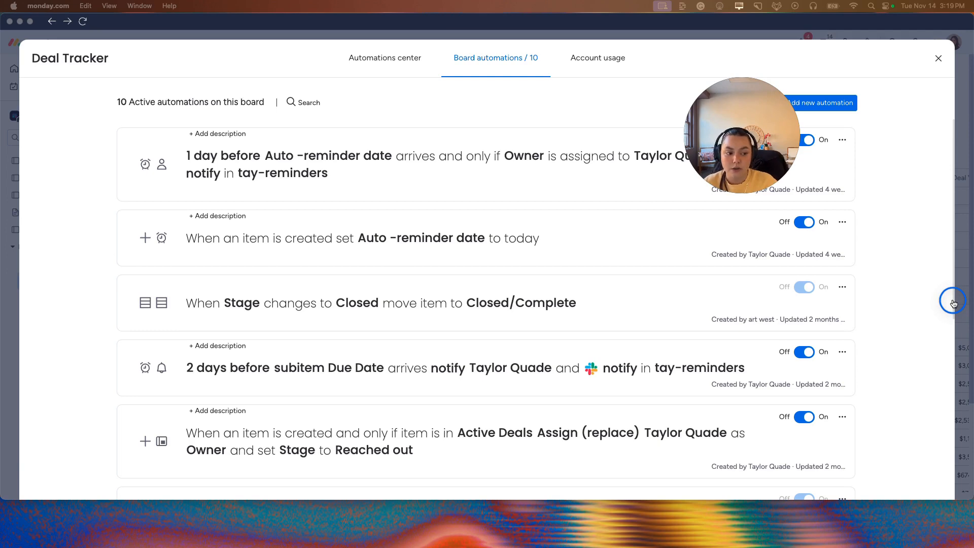
# Inspect the Slack follow-up message of the automation that runs 1 day before Auto-reminder date, and return to the board automations list.
pyautogui.click(421, 176)
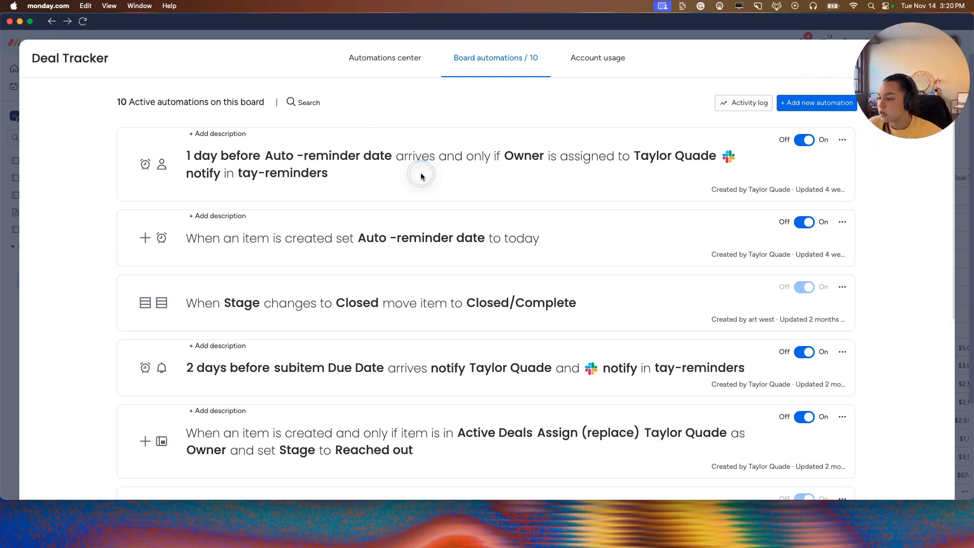
pyautogui.click(496, 179)
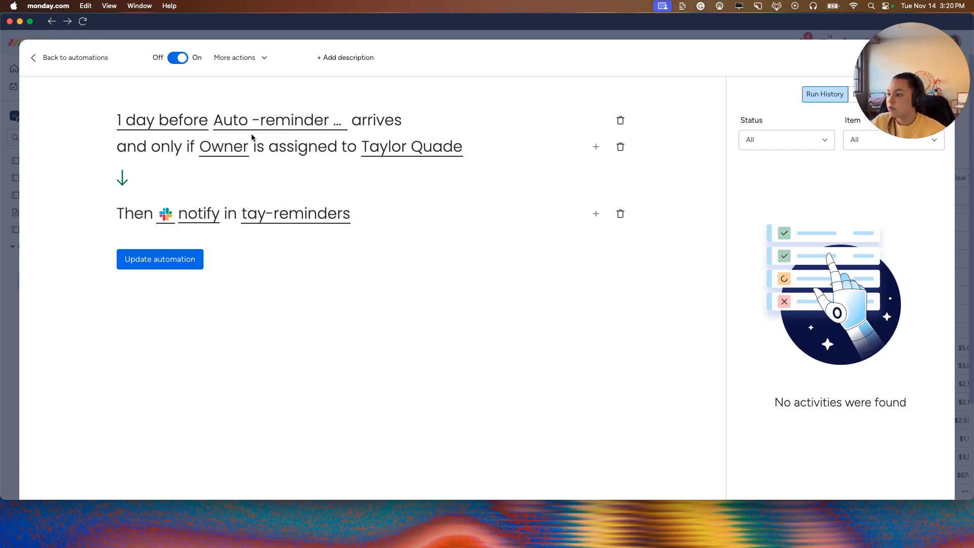
pyautogui.click(199, 216)
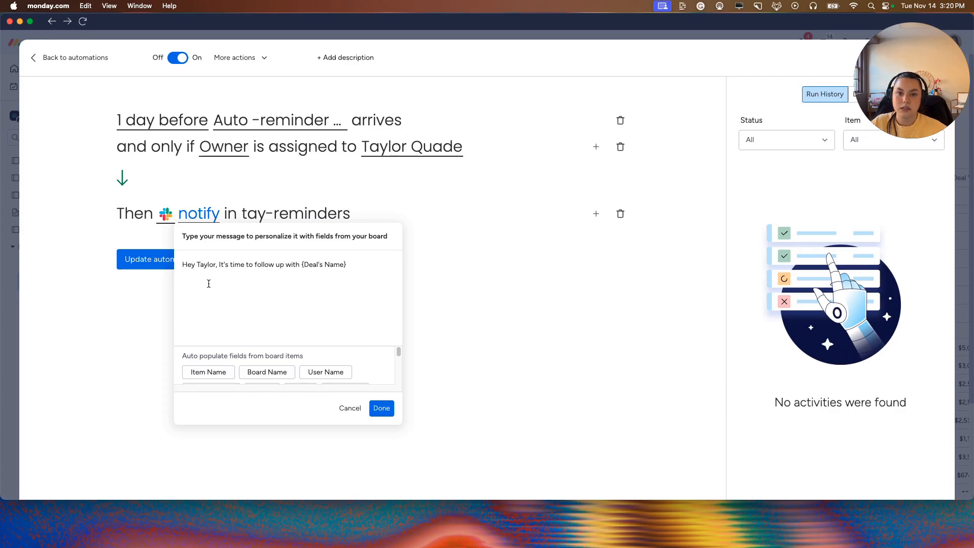
pyautogui.click(496, 274)
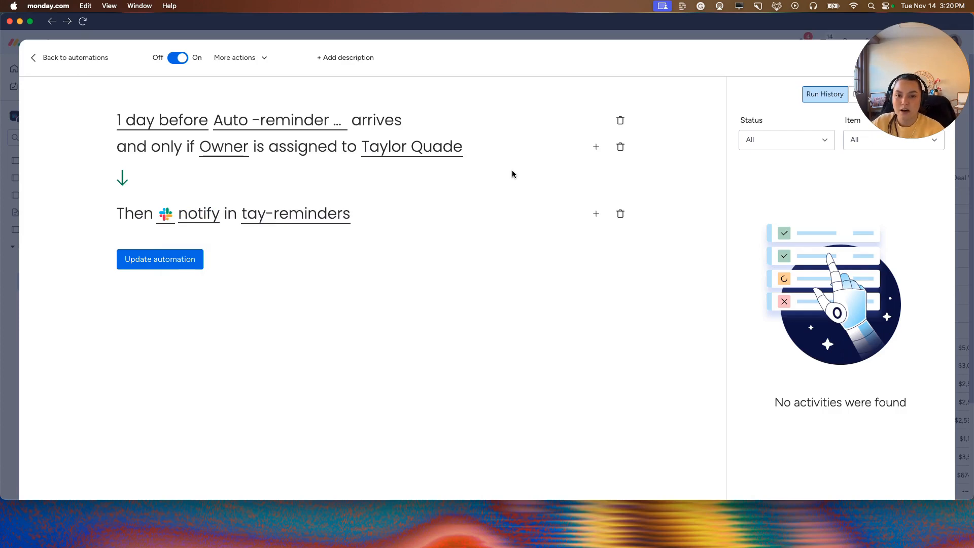
pyautogui.click(69, 58)
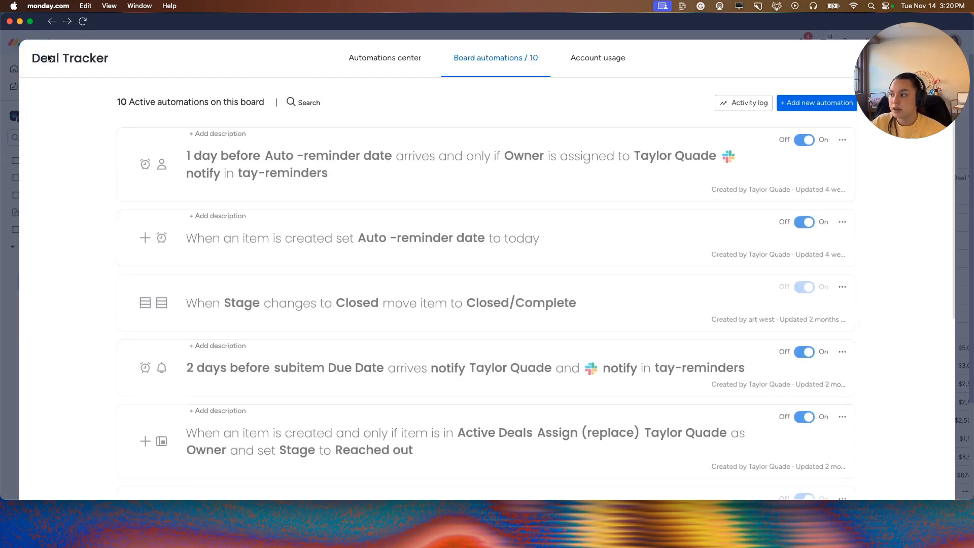
pyautogui.moveTo(923, 78); pyautogui.dragTo(873, 166)
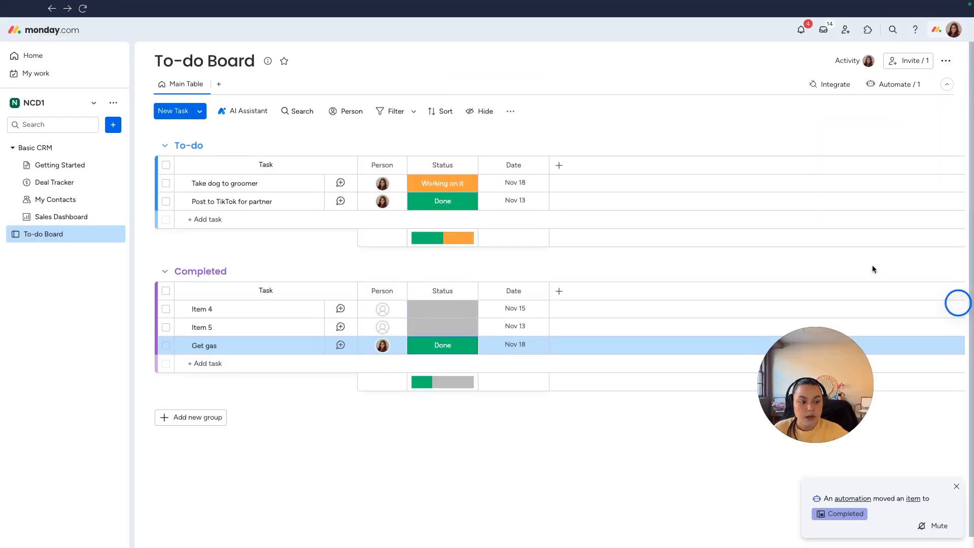